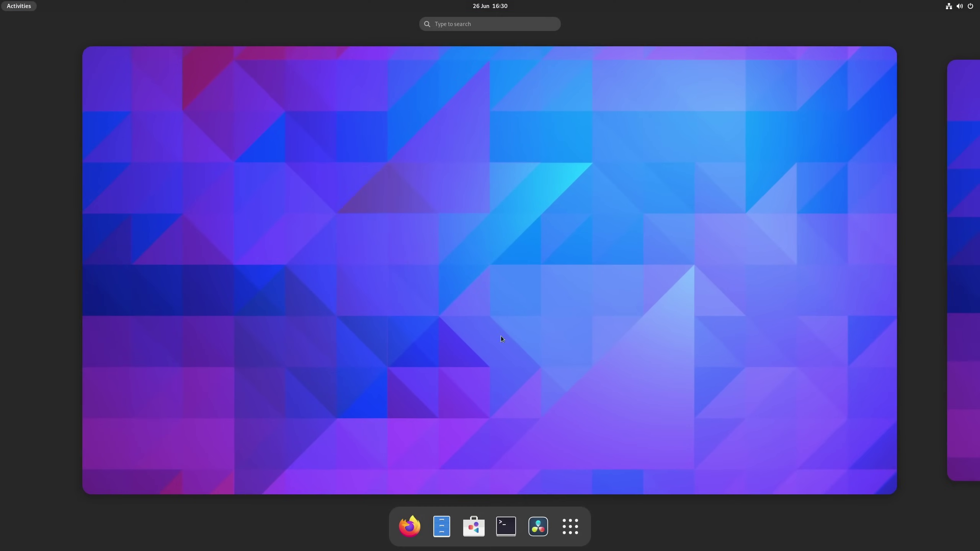
From the app grid, launch Settings onto the second workspace and go to the desktop.
left_click(568, 524)
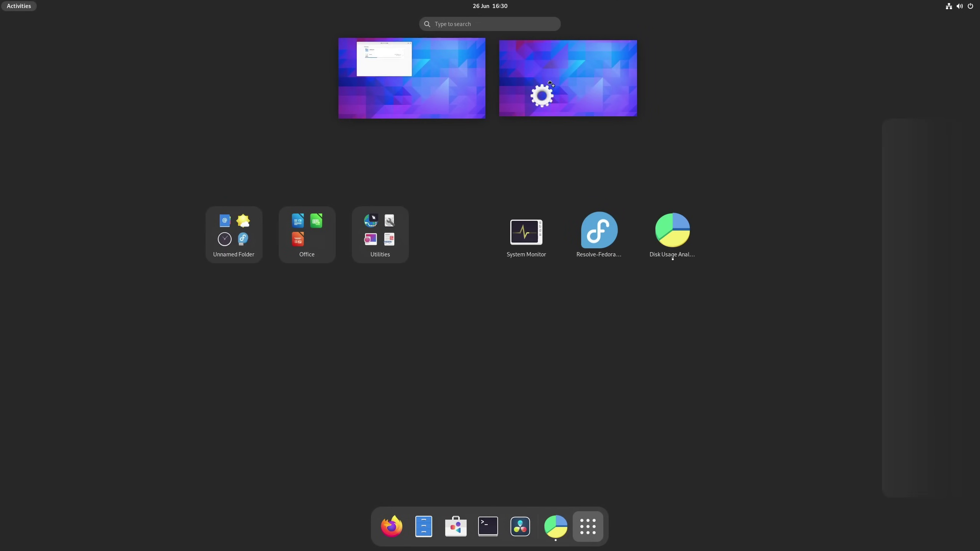
left_click_drag(550, 83, 550, 108)
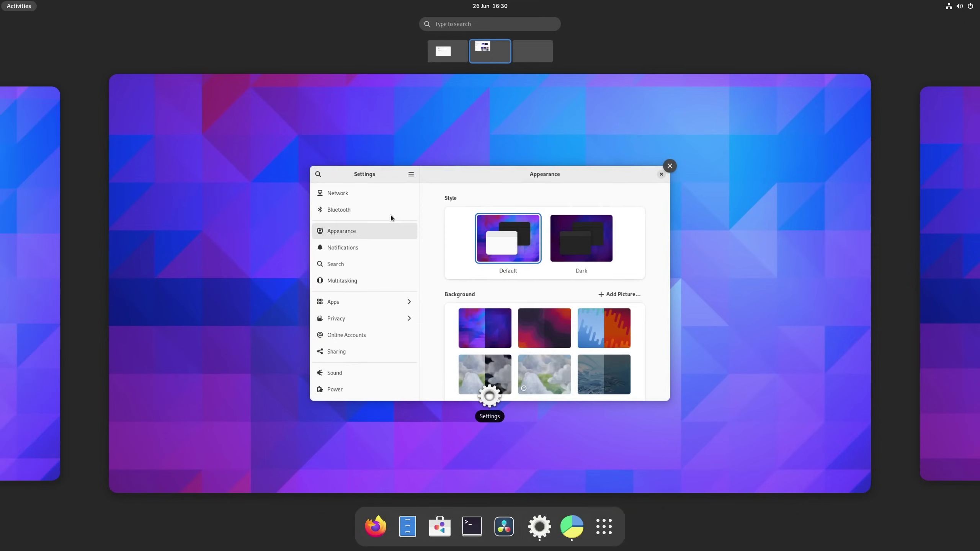
scroll(468, 245, "up", 1)
left_click(468, 247)
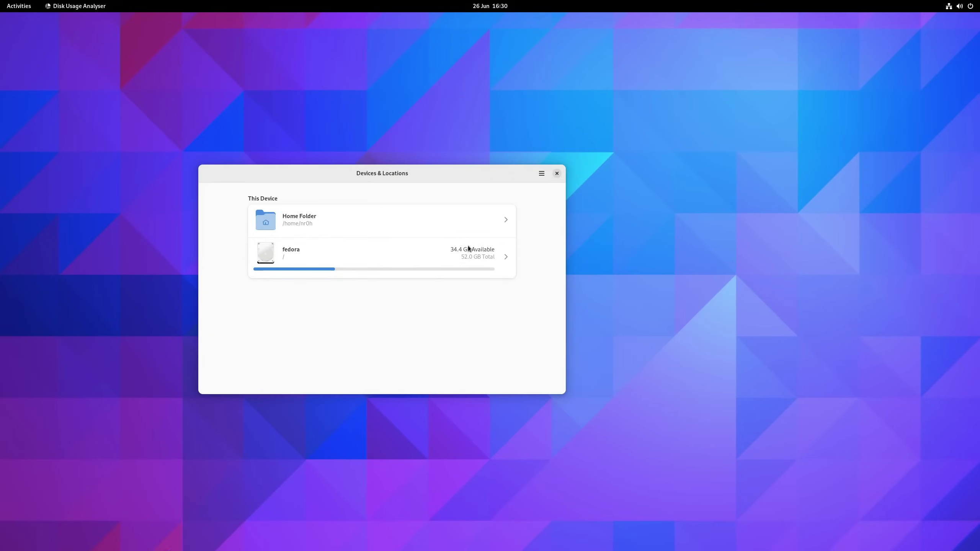
Bring the Settings window forward and open its Displays page.
key("super")
scroll(385, 247, "down", 1)
left_click(385, 247)
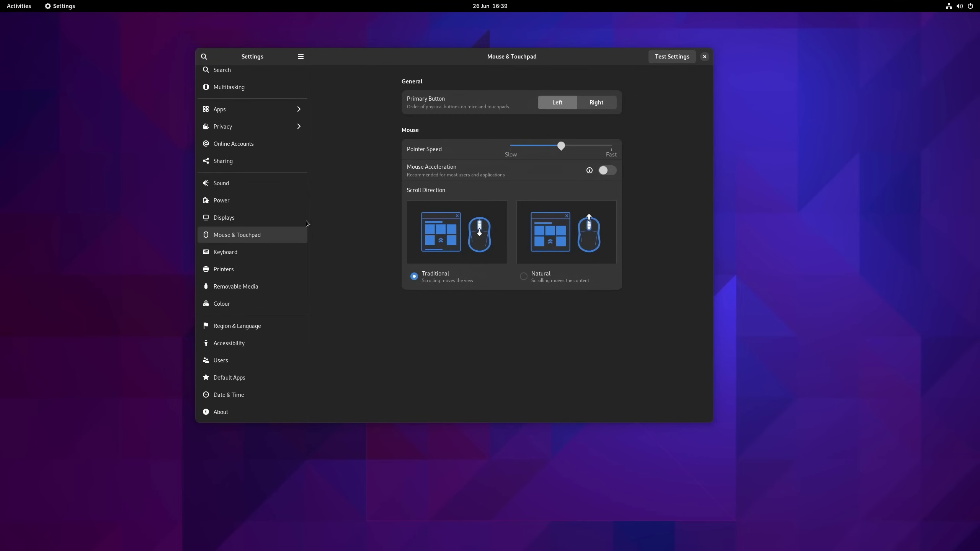
left_click(261, 219)
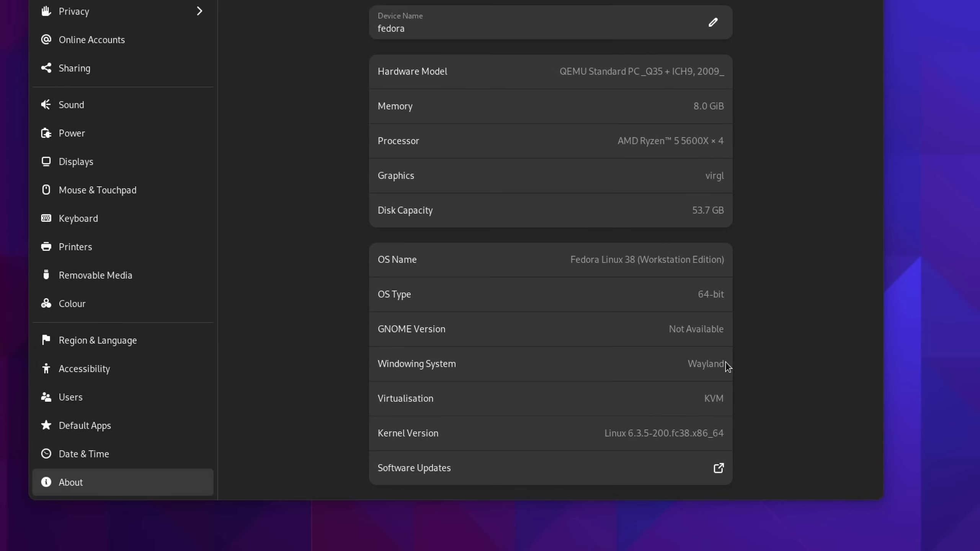
Return to the app grid through the activities overview.
key("super")
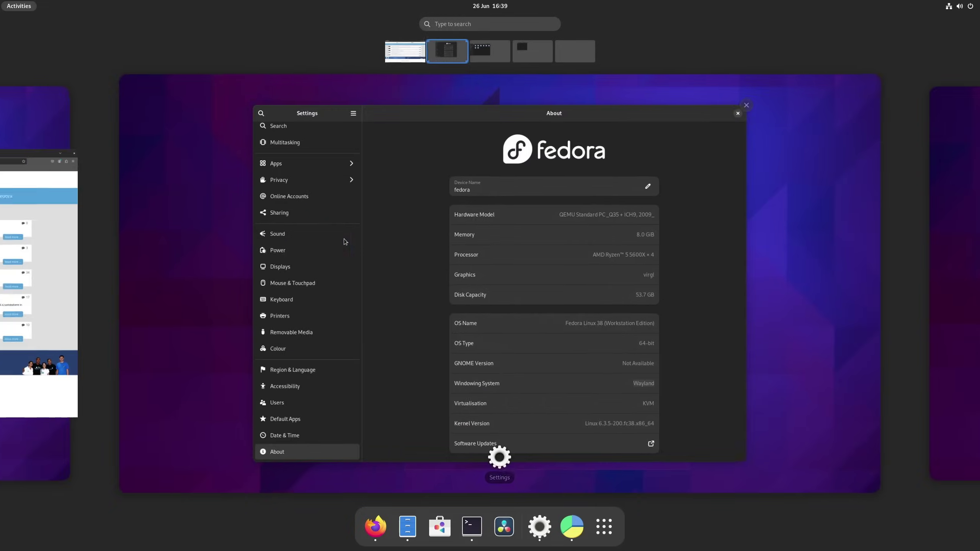
scroll(345, 239, "down", 2)
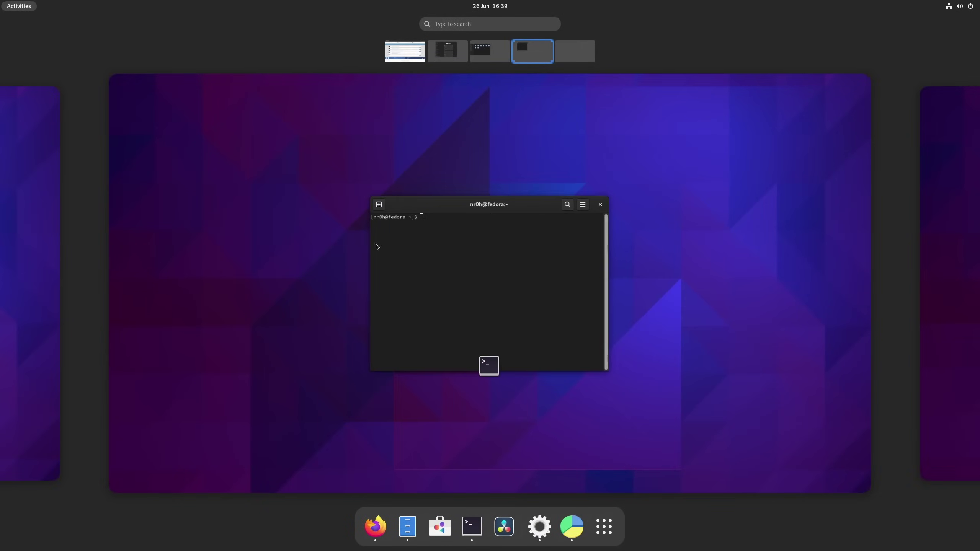
scroll(501, 257, "down", 1)
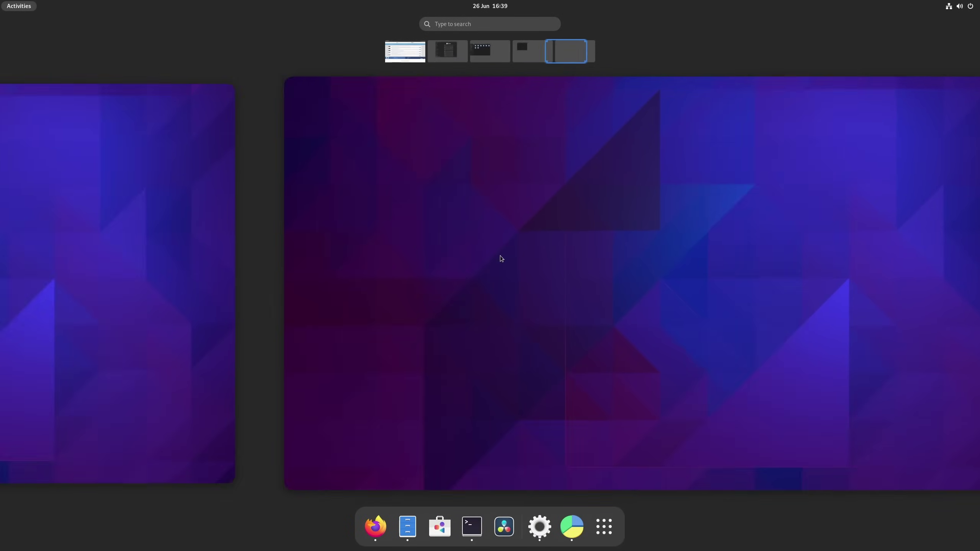
scroll(503, 256, "up", 2)
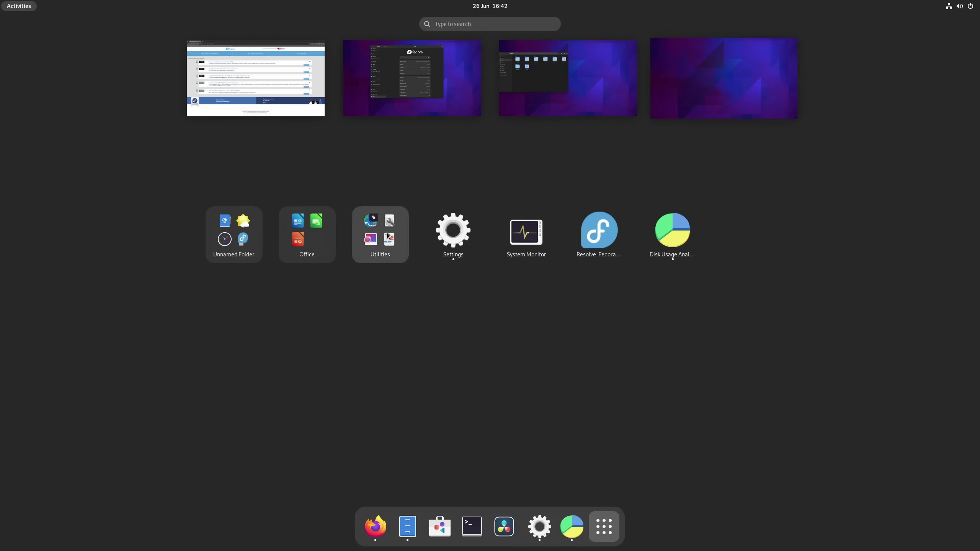
left_click(357, 226)
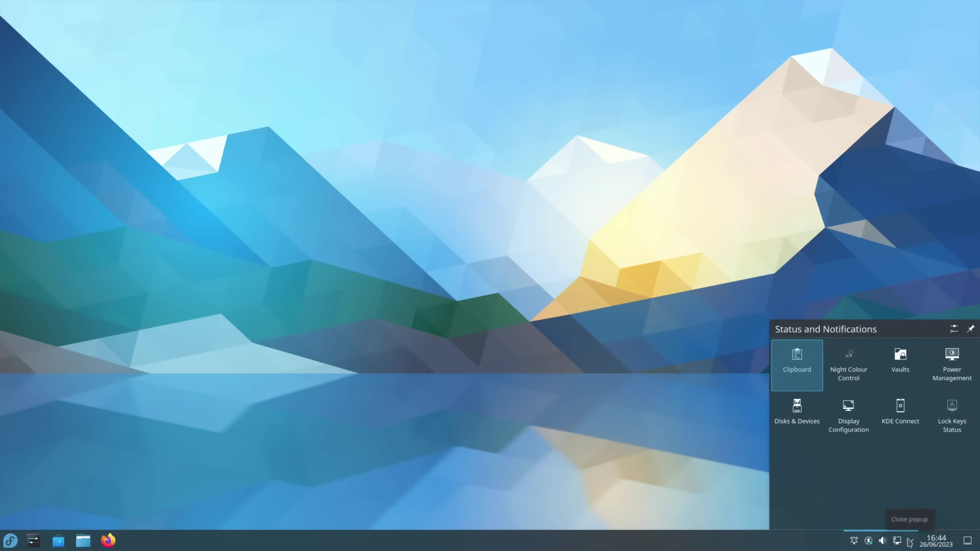
left_click(911, 541)
left_click(13, 542)
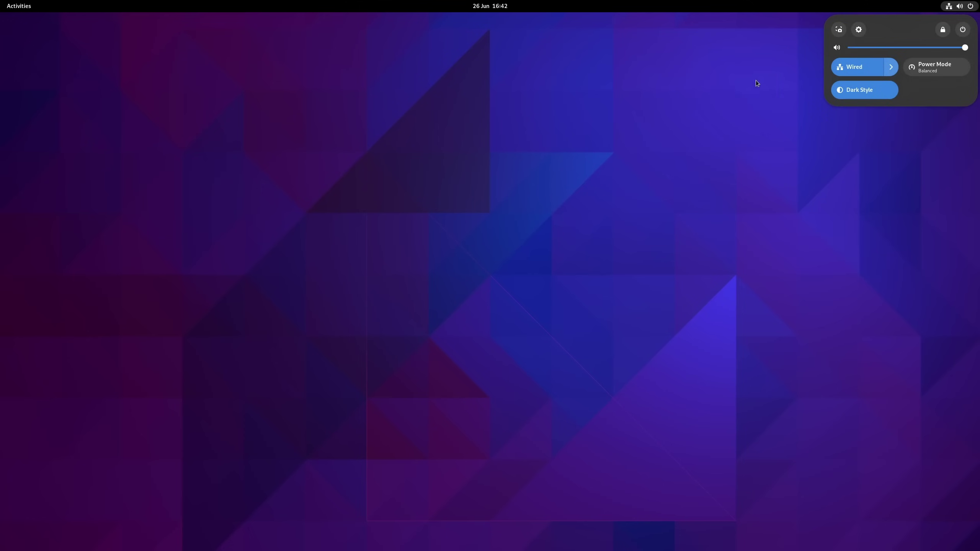
left_click(756, 80)
left_click(492, 6)
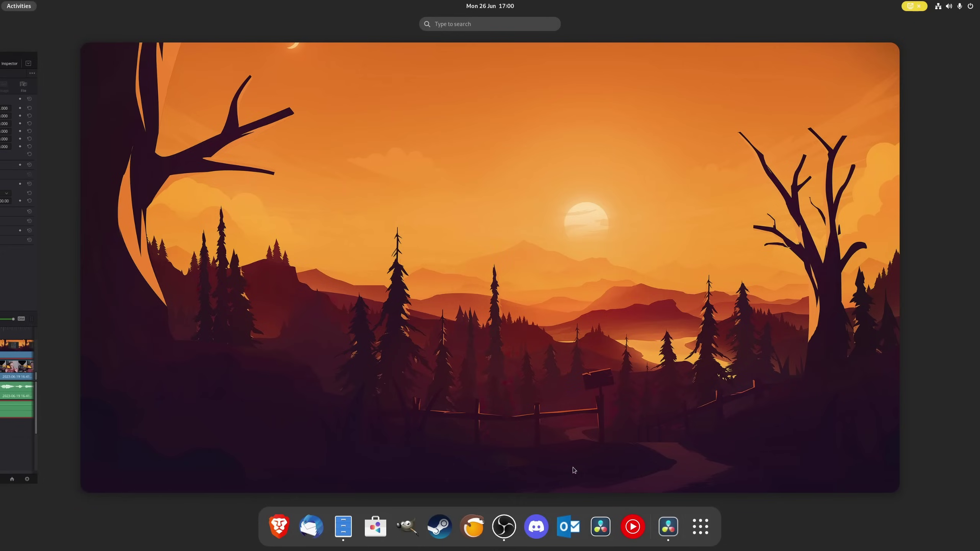
Launch Extension Manager, open Blur my Shell's details page, and install it with confirmation.
left_click(691, 539)
left_click(449, 251)
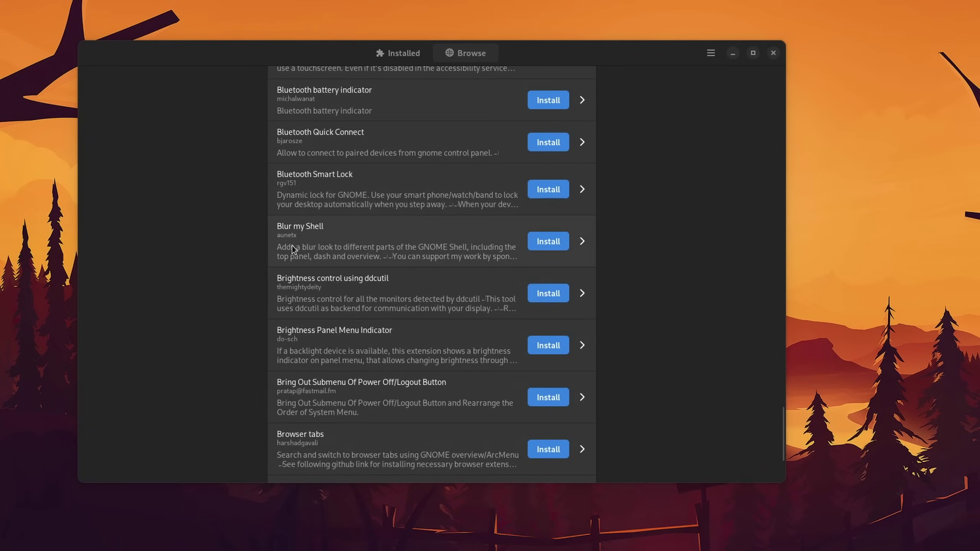
left_click(293, 233)
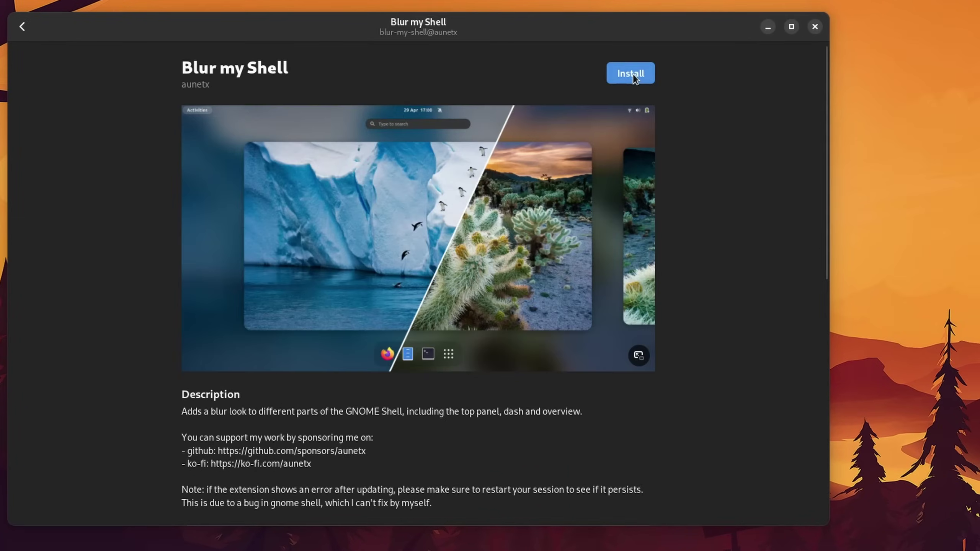
left_click(633, 74)
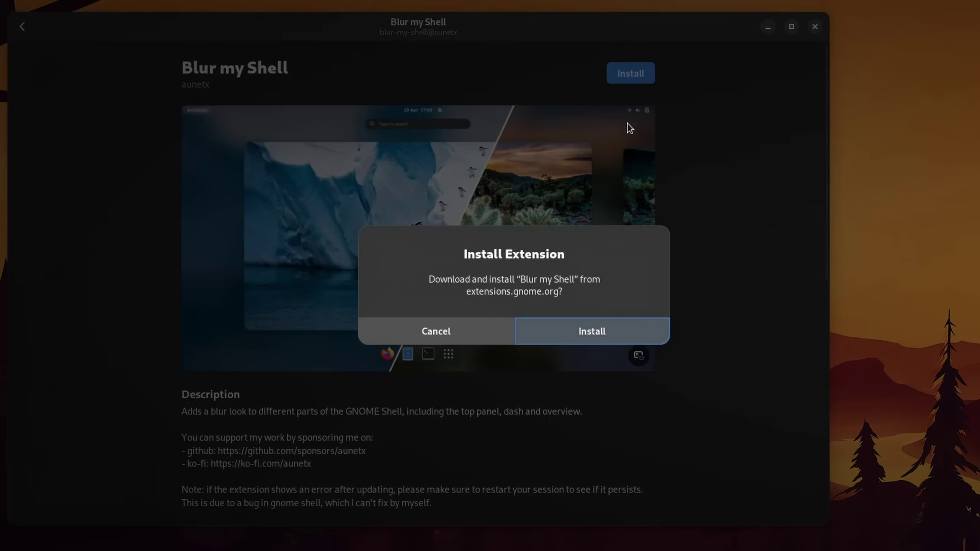
left_click(590, 341)
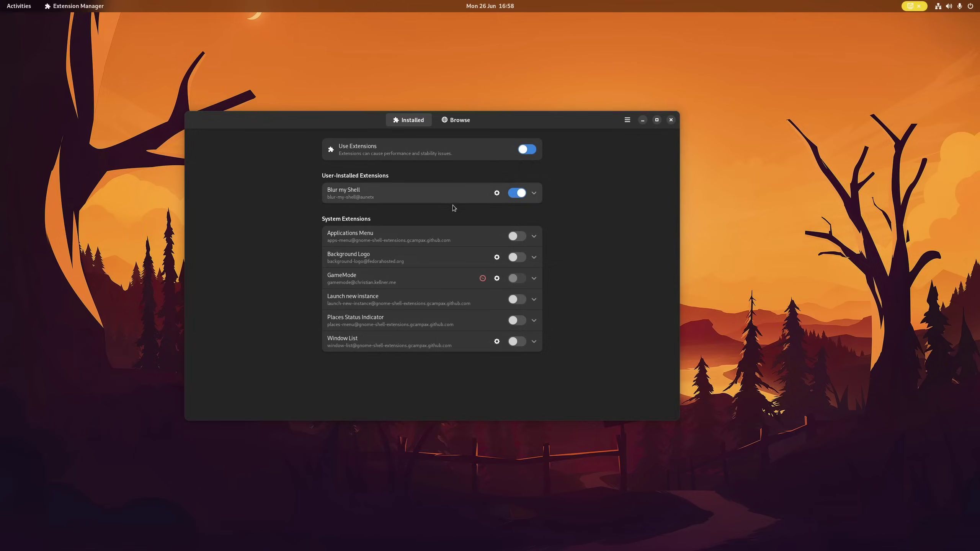
key("super")
scroll(528, 294, "down", 1)
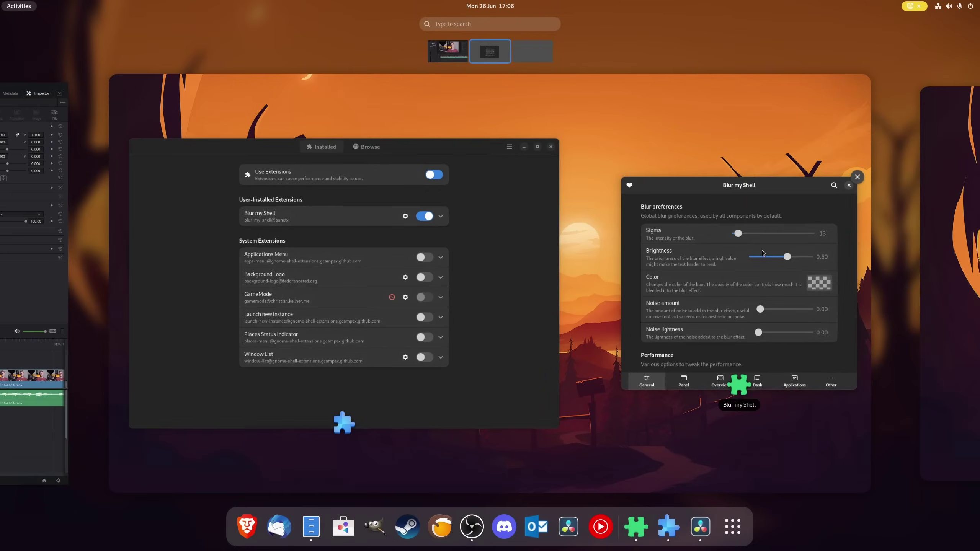
Switch off Blur my Shell's panel blur, then open the Applications blur page.
left_click(487, 230)
left_click(432, 383)
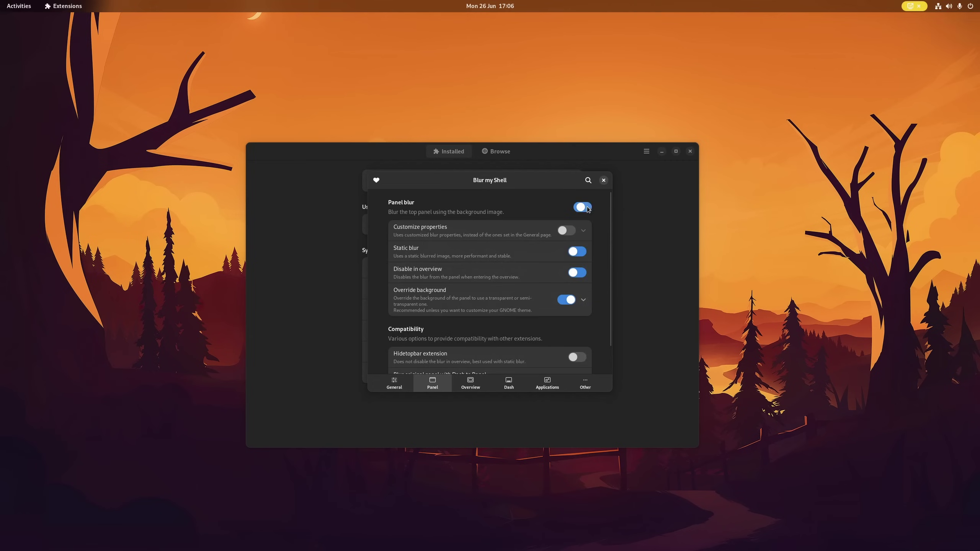
left_click(578, 208)
left_click(509, 7)
left_click(683, 121)
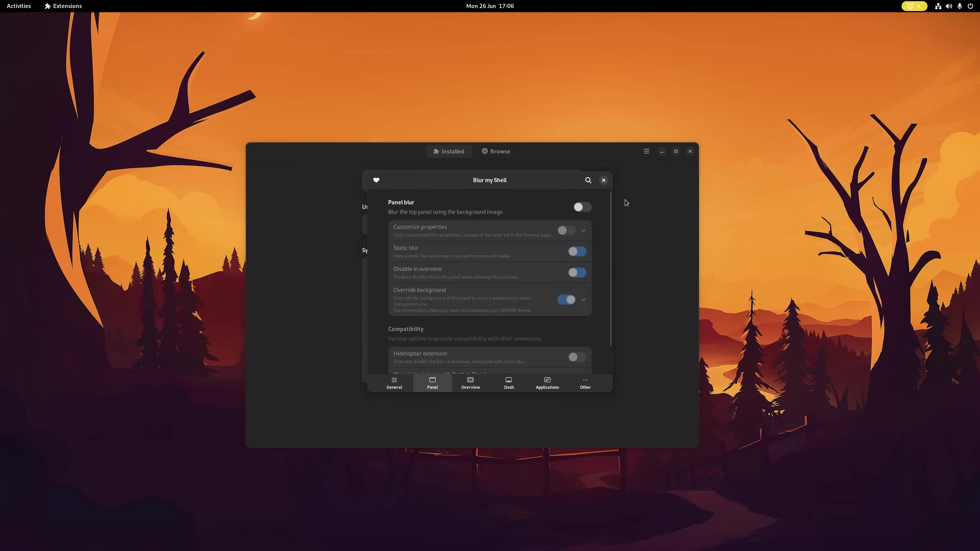
left_click(547, 383)
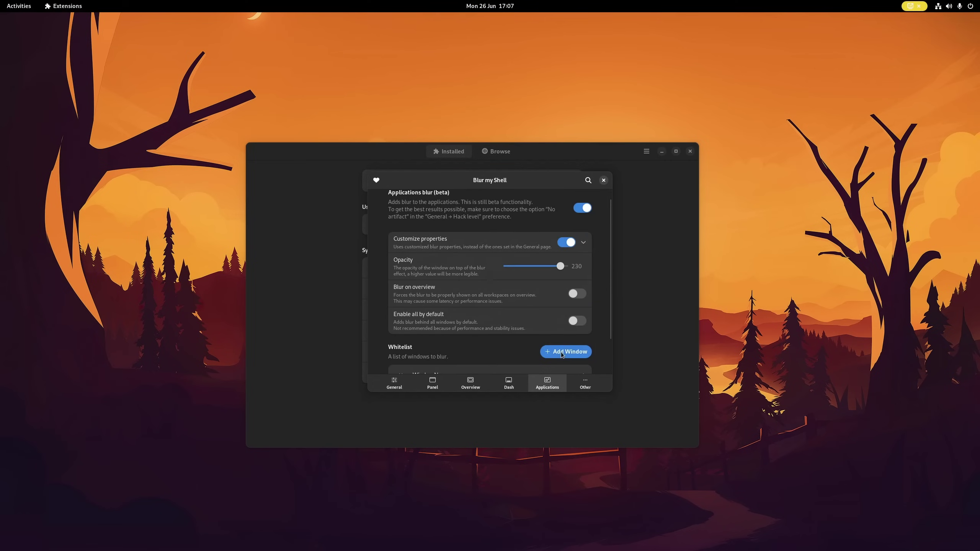
left_click(286, 312)
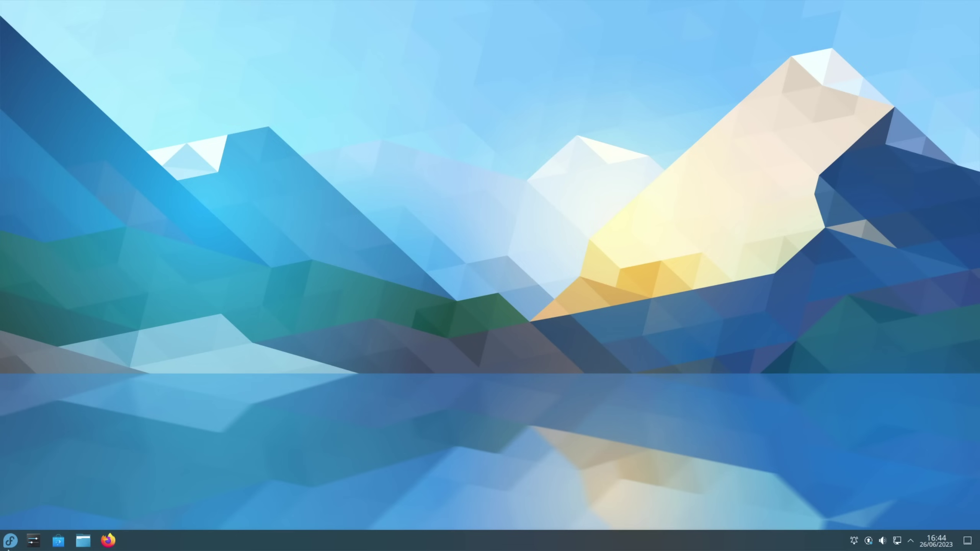
Leave KDE's launcher for GNOME's activities overview and open the app grid.
left_click(10, 542)
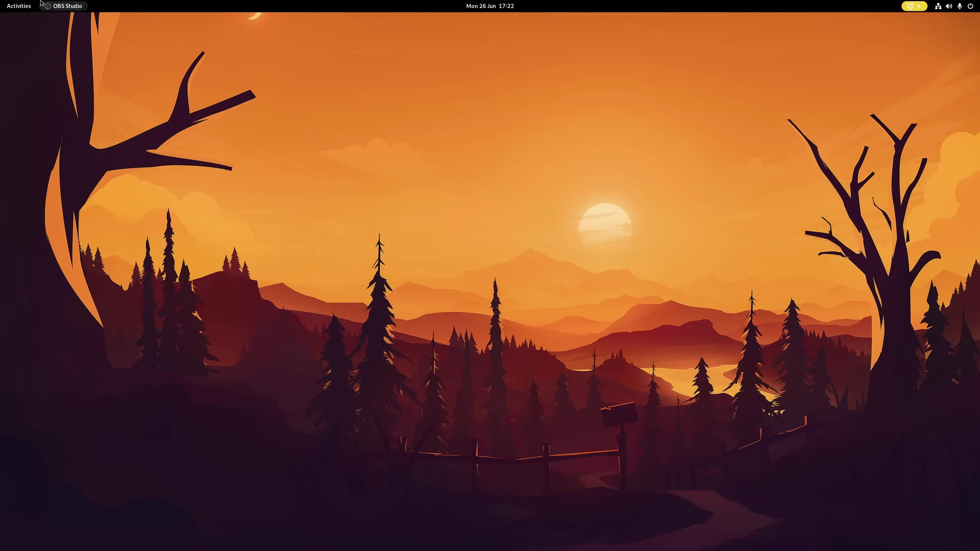
left_click(34, 6)
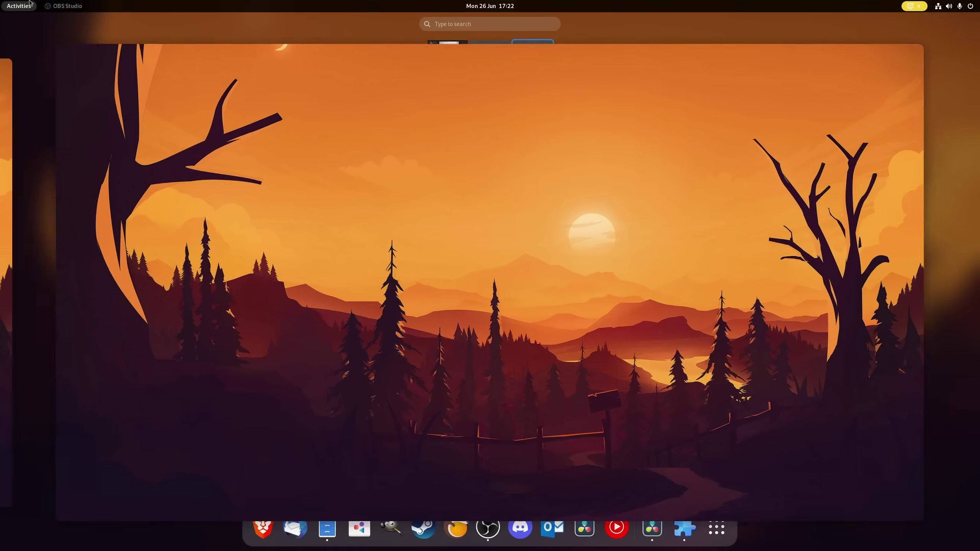
left_click(717, 527)
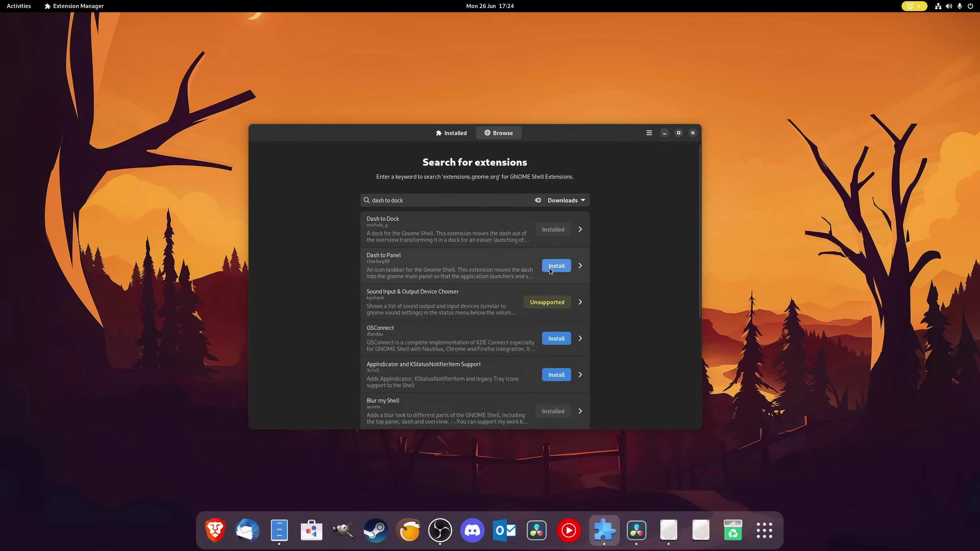
left_click(556, 267)
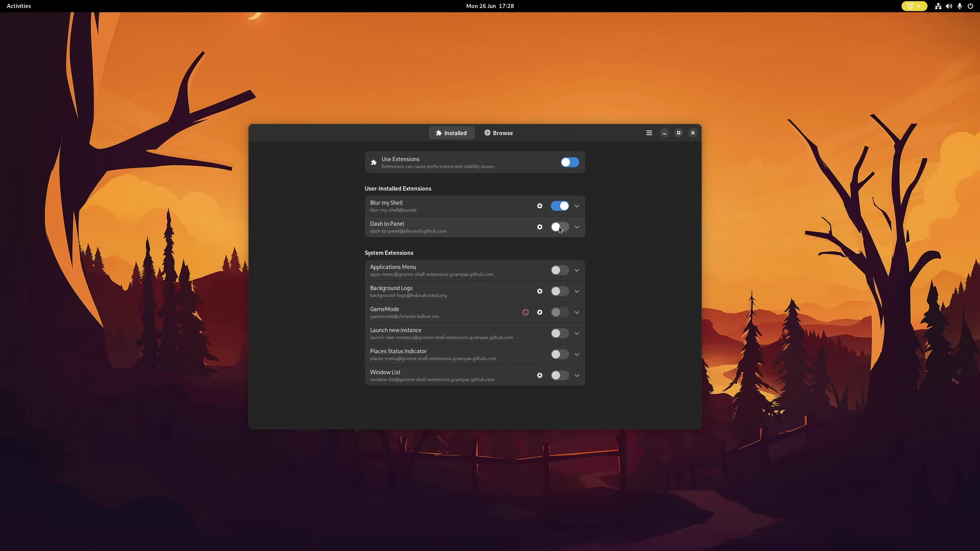
left_click(560, 227)
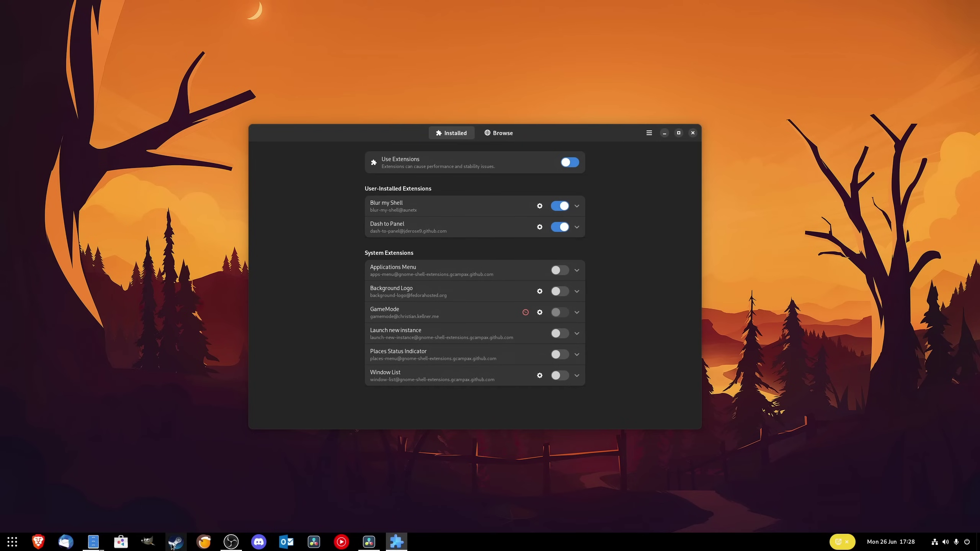
left_click(123, 545)
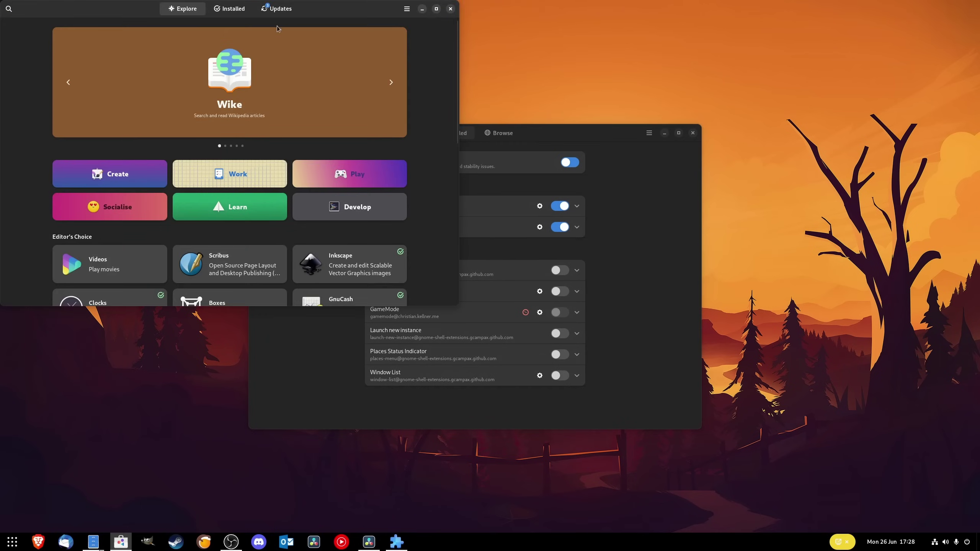
left_click(451, 9)
right_click(640, 542)
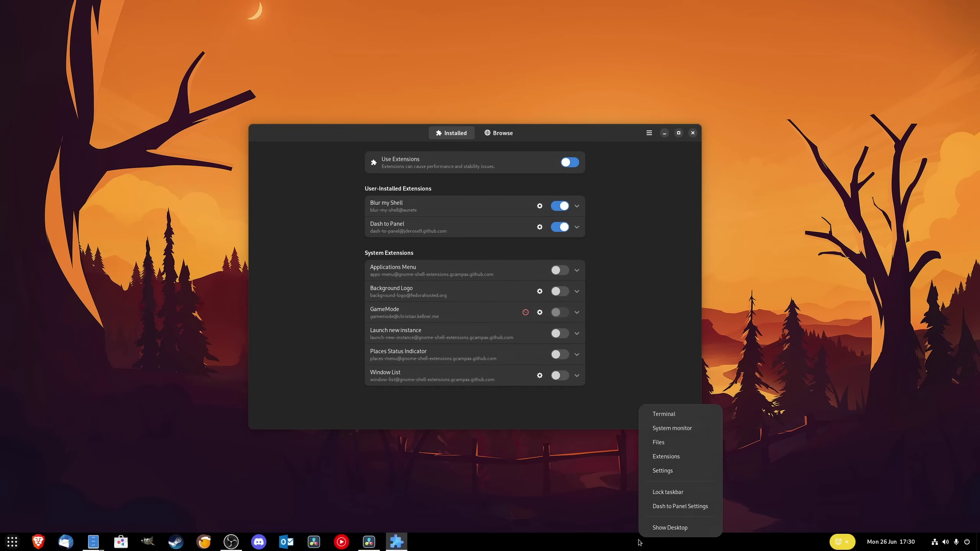
left_click(624, 549)
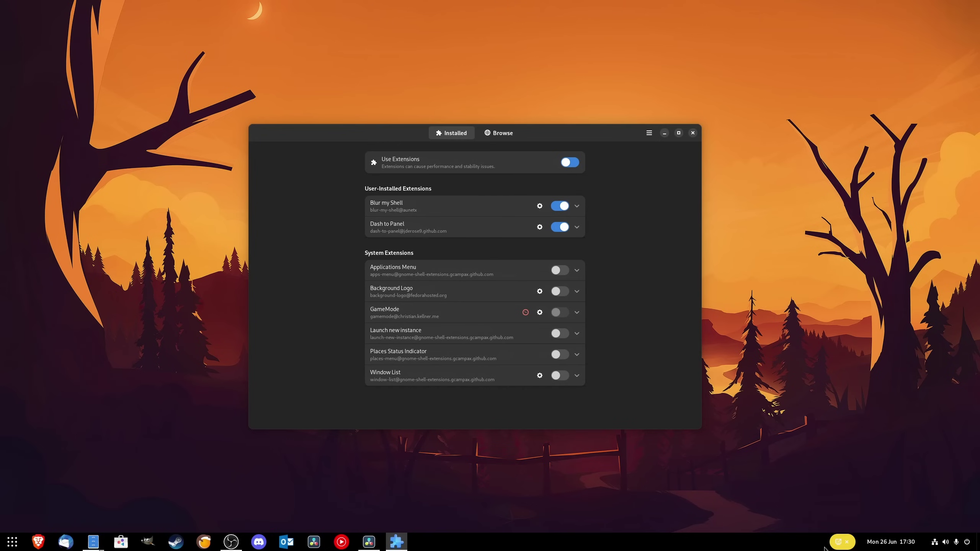
left_click(915, 542)
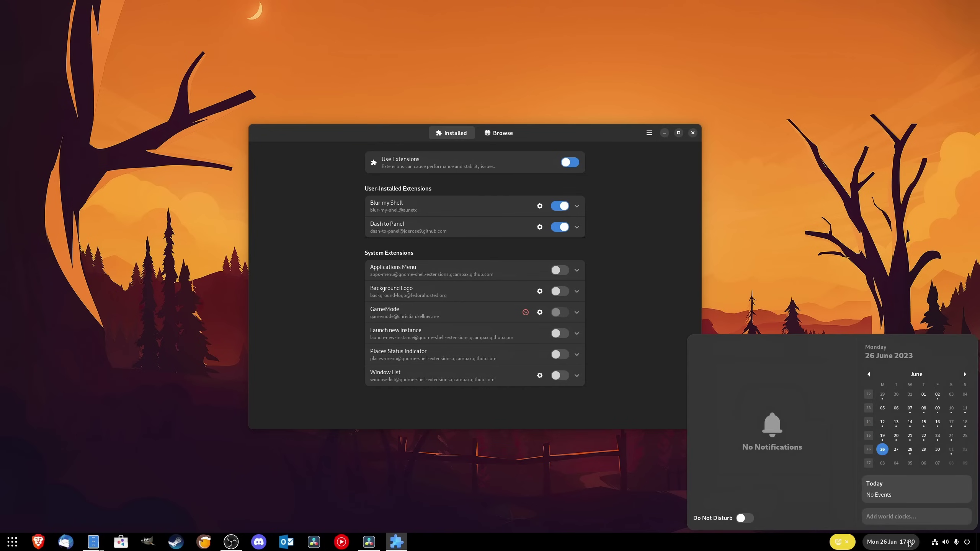
left_click(940, 547)
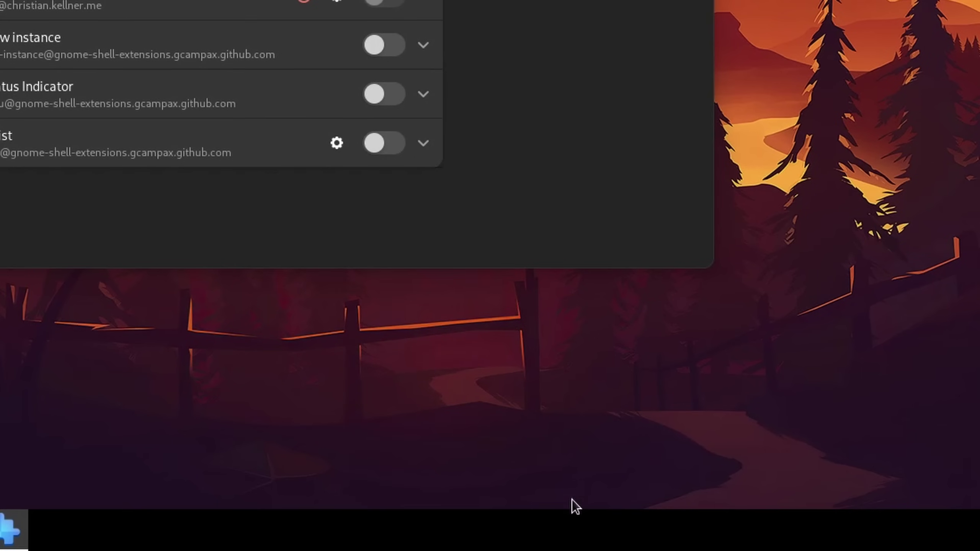
right_click(569, 529)
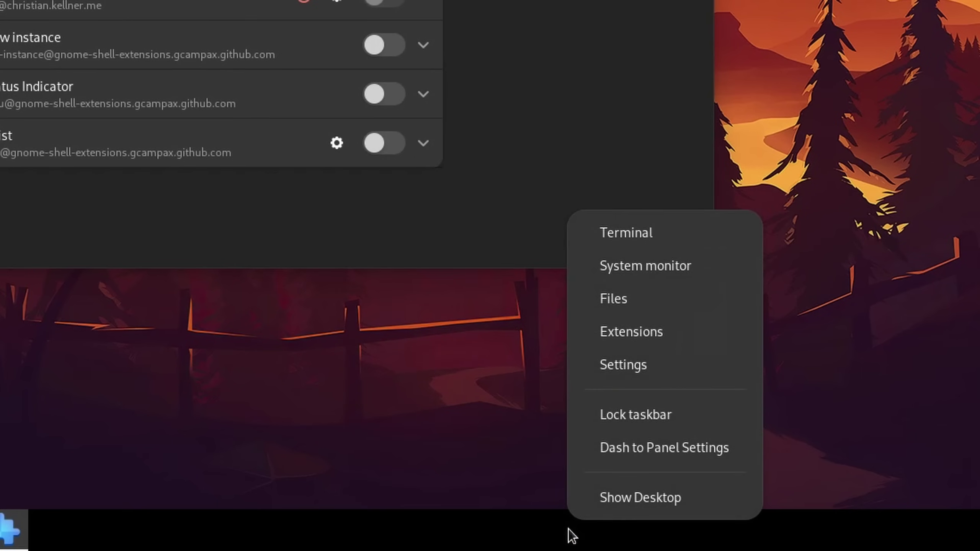
key("Escape")
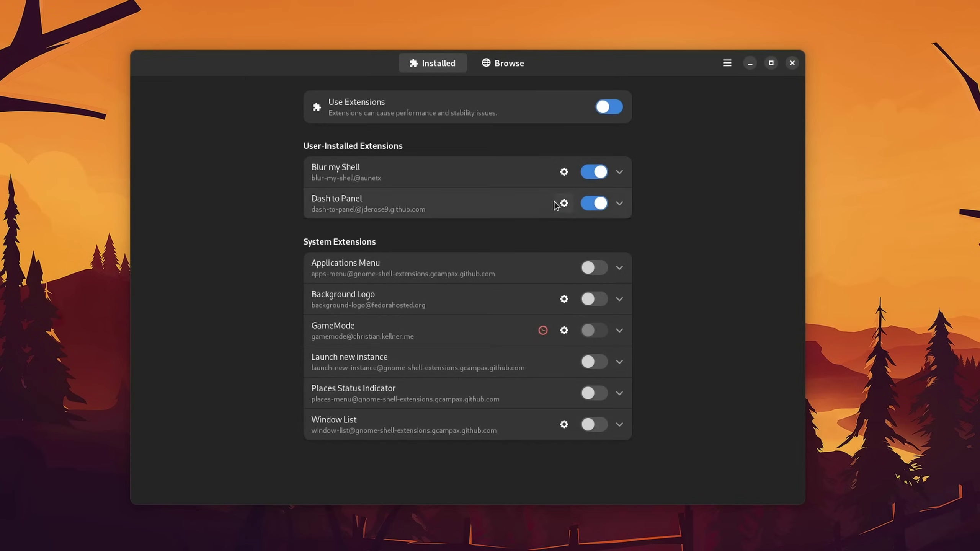
Set Dash to Panel's taskbar position to Monitor Center.
left_click(564, 203)
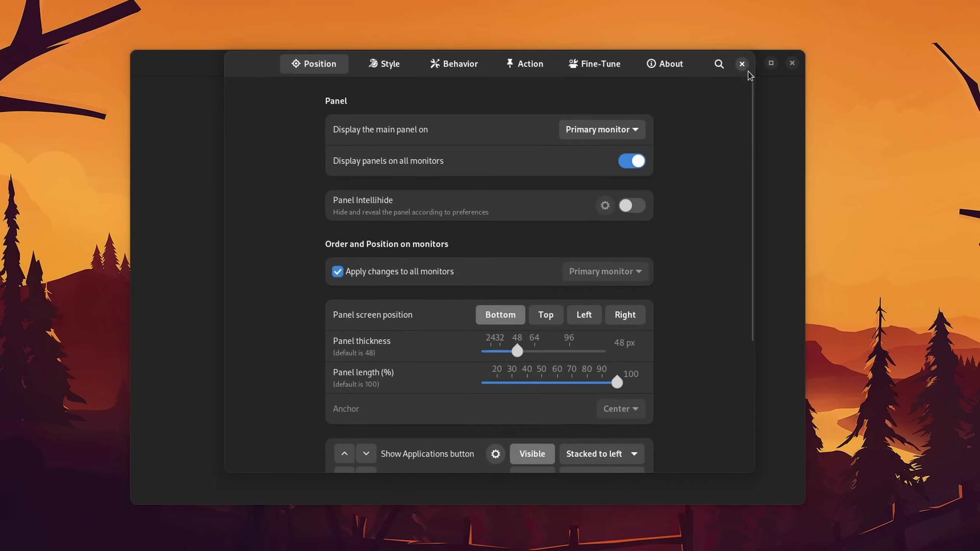
scroll(578, 331, "down", 5)
left_click(579, 331)
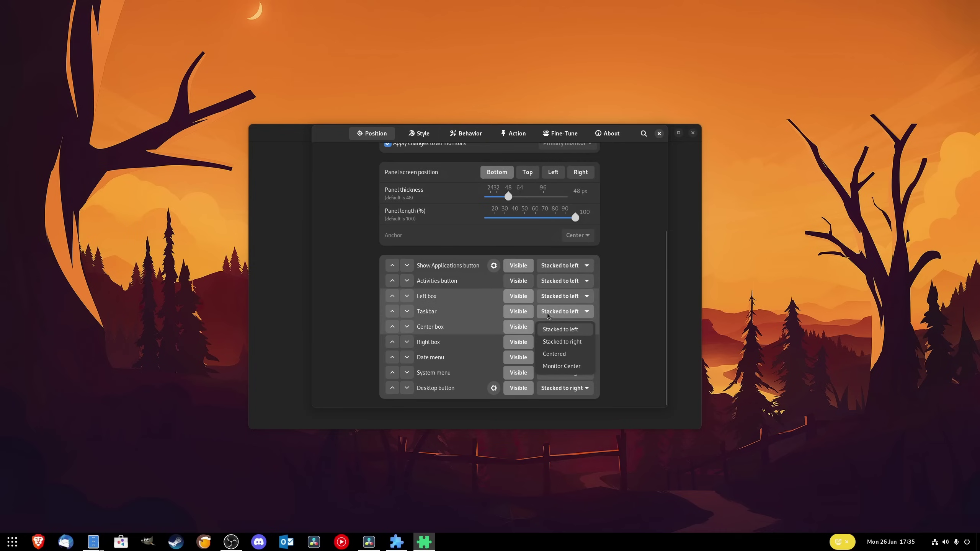
left_click(566, 365)
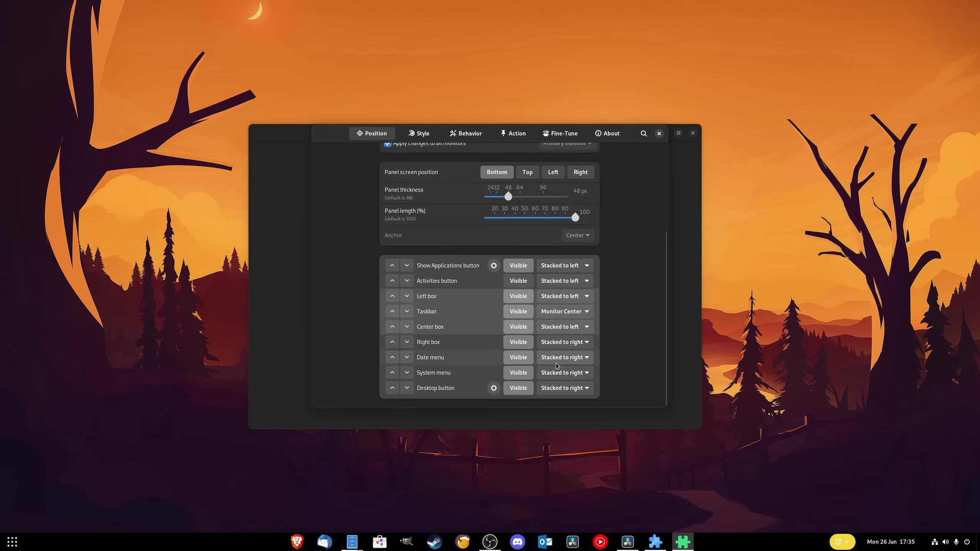
Move the date menu, enable Panel Intellihide, and keep Monitor 2 for the main panel.
left_click(891, 541)
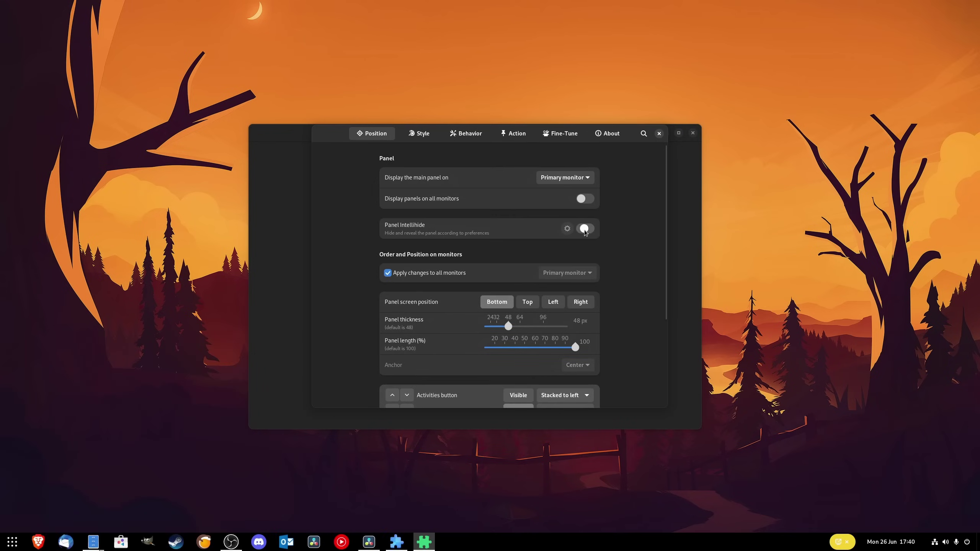
left_click(585, 230)
mouse_move(553, 550)
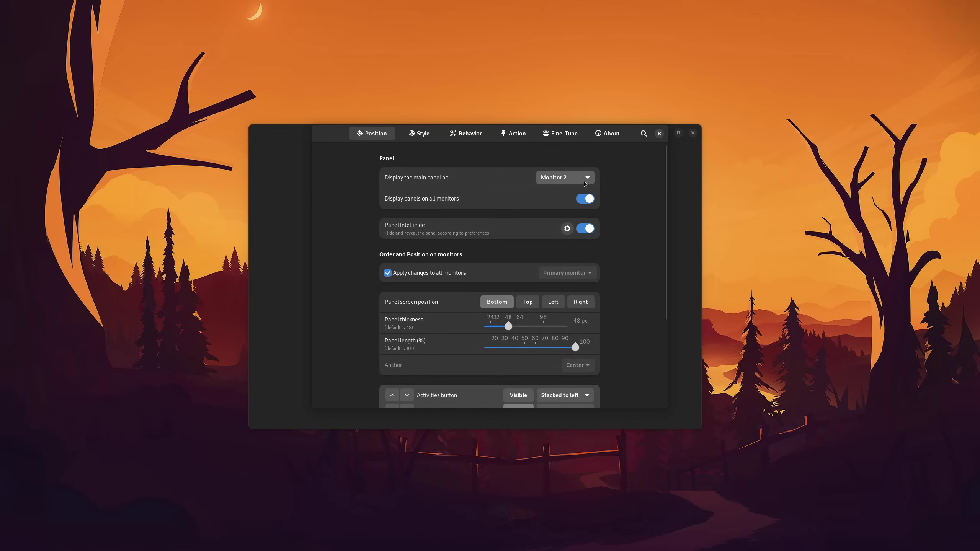
left_click(585, 184)
left_click(587, 200)
left_click(585, 182)
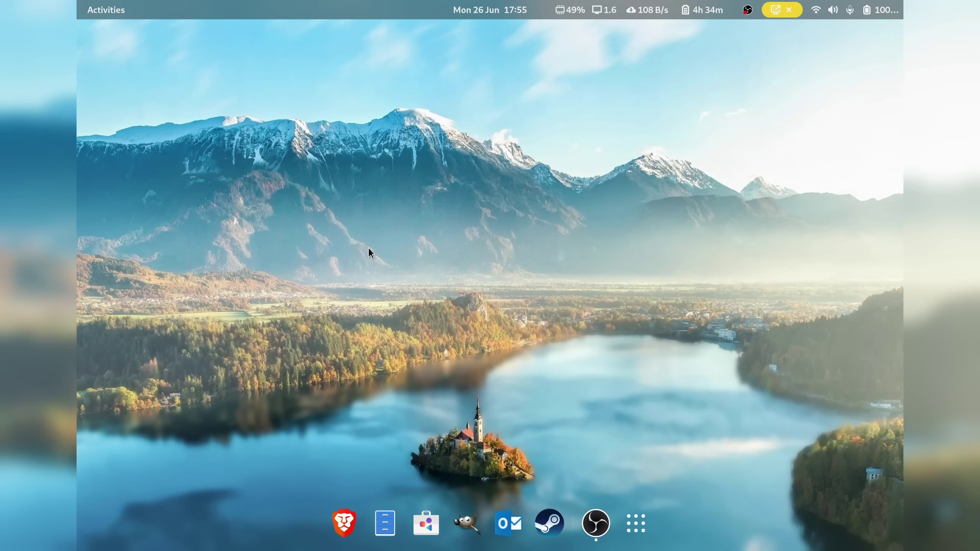
left_click(426, 523)
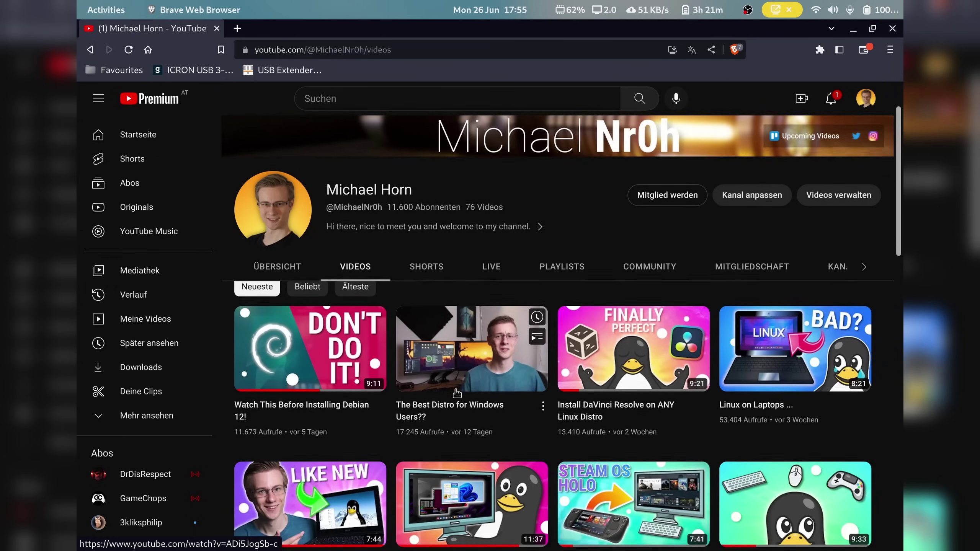
scroll(457, 393, "down", 8)
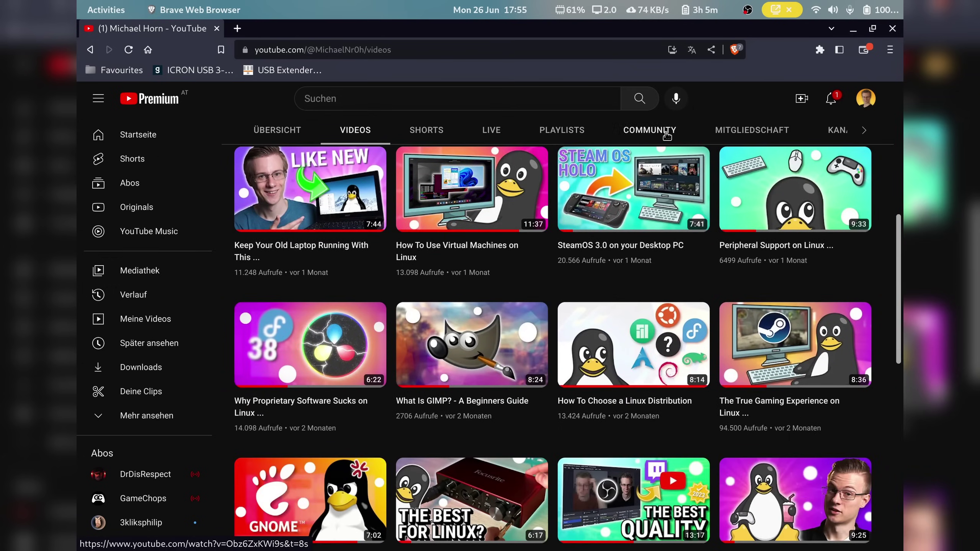
left_click(891, 29)
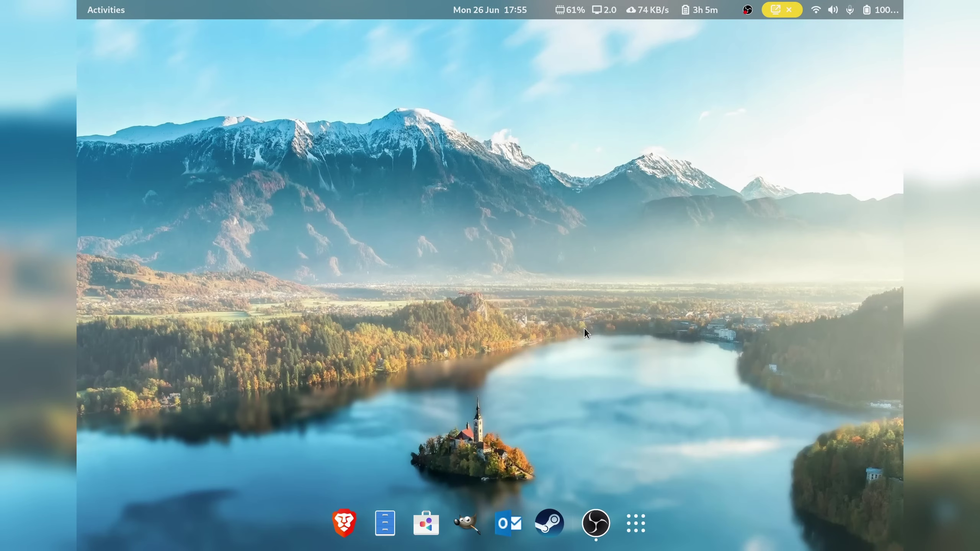
left_click(626, 532)
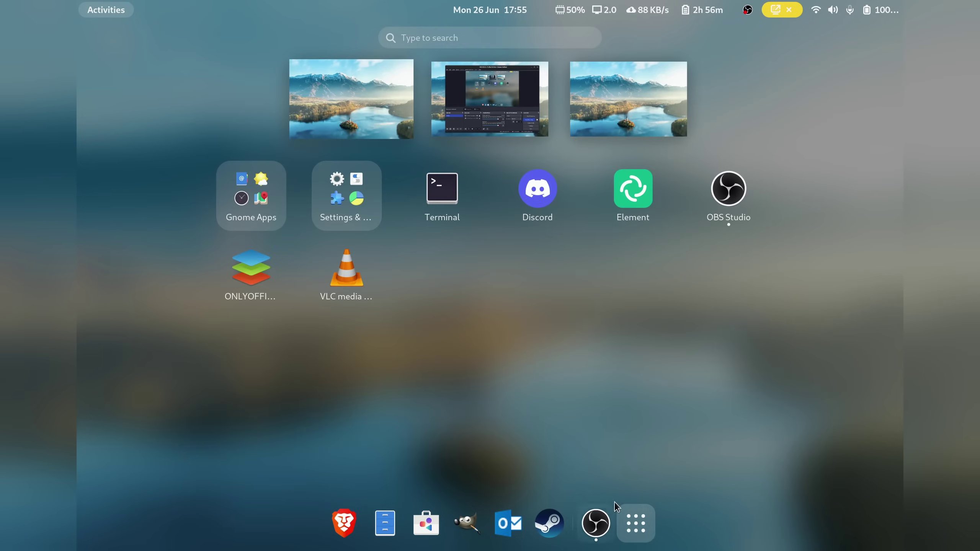
left_click(645, 524)
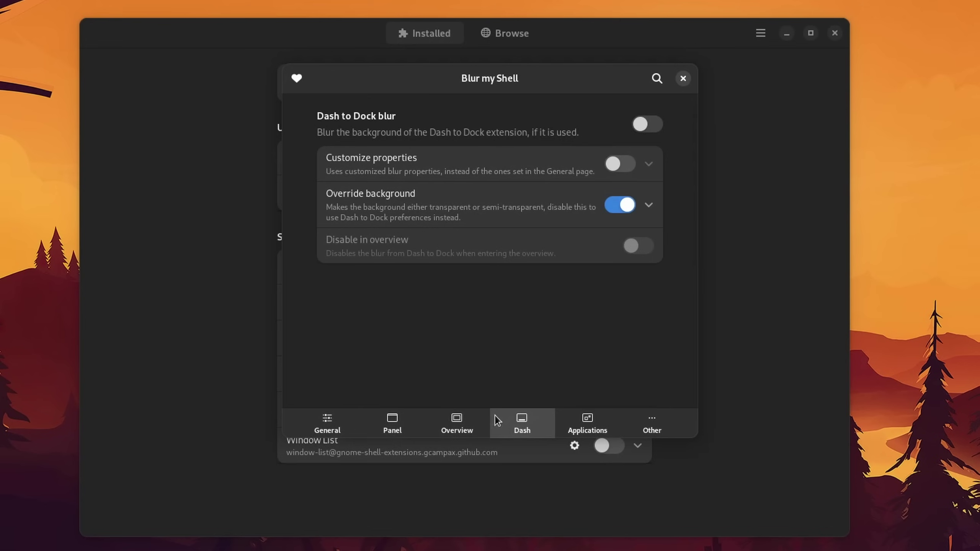
Switch on Blur my Shell's blur for Dash to Dock.
left_click(647, 130)
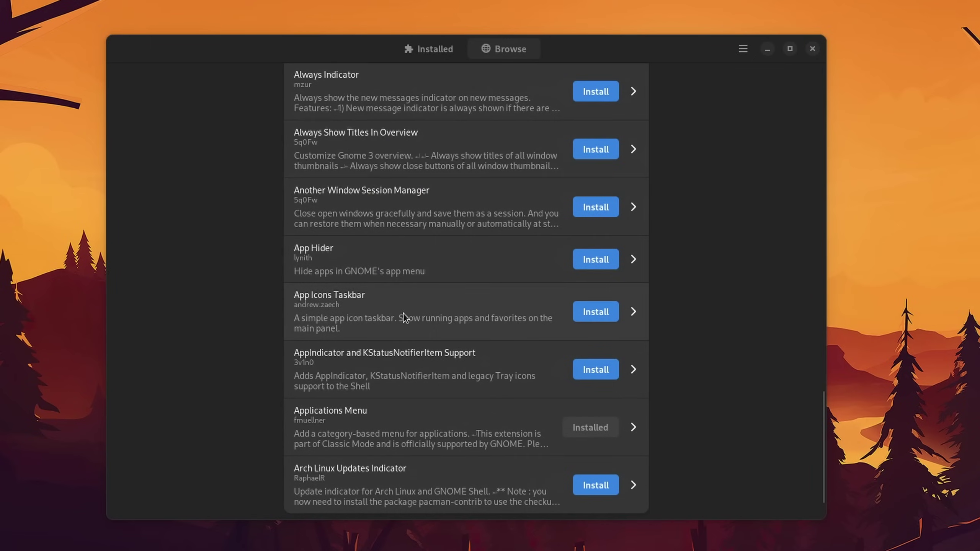
Install App Icons Taskbar and confirm the installation dialog.
left_click(595, 312)
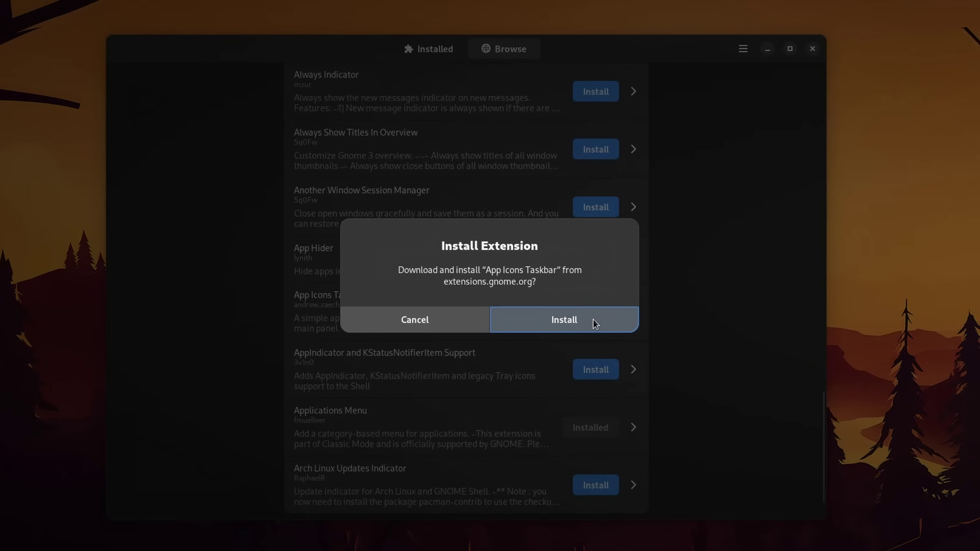
left_click(593, 319)
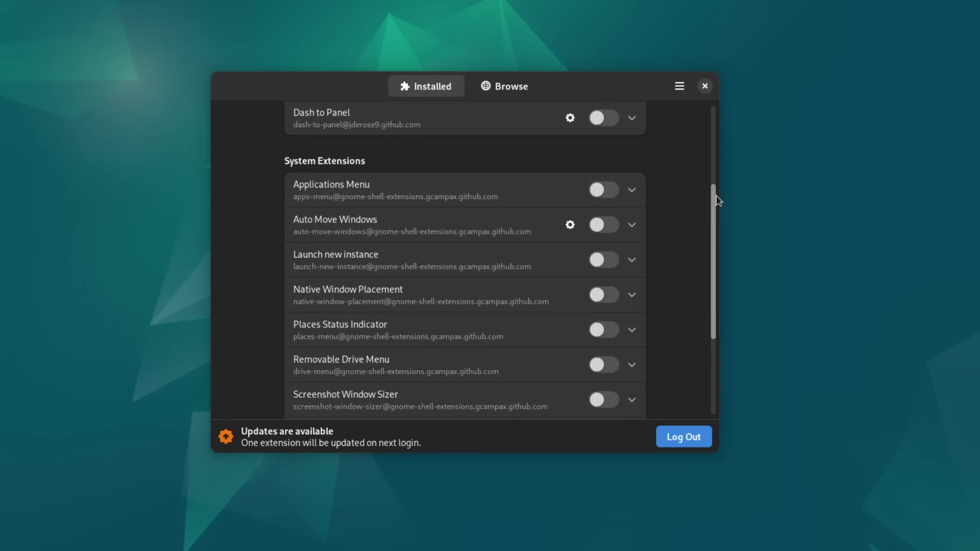
left_click_drag(715, 193, 712, 273)
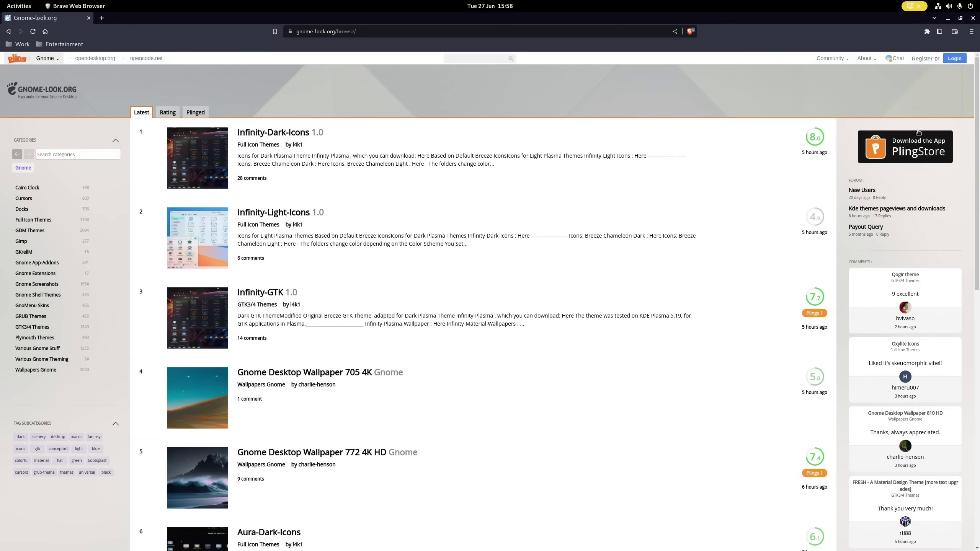
Select the six Flat-Remix folders in Downloads and drop them onto .themes in Home.
scroll(968, 96, "down", 3)
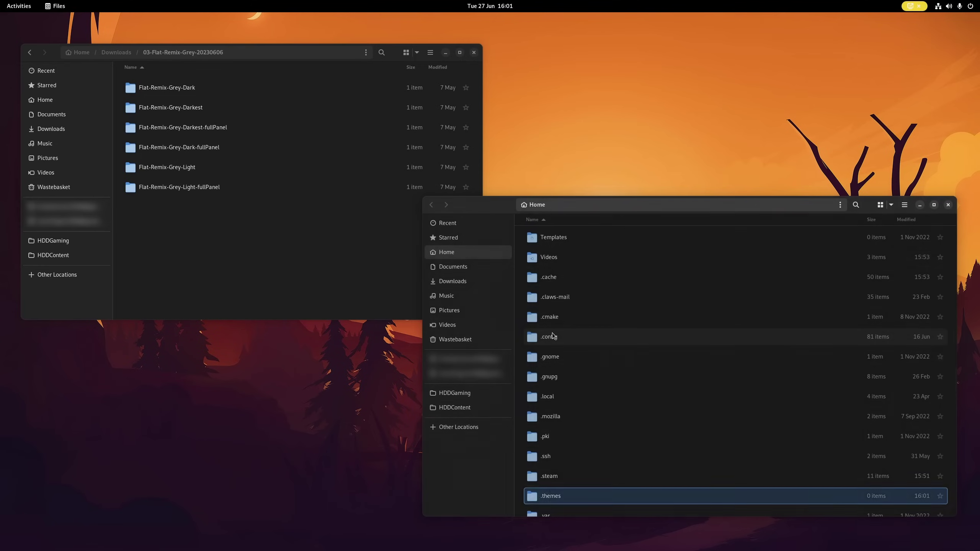
left_click(180, 94)
left_click(182, 187, "shift")
left_click_drag(181, 187, 550, 490)
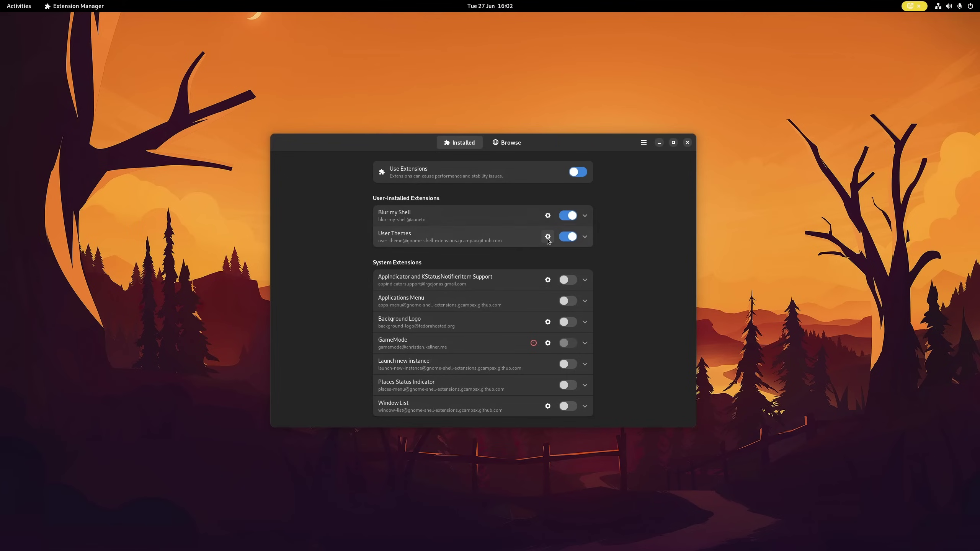
Check the User Themes settings, then browse the available Shell themes and example images.
left_click(548, 239)
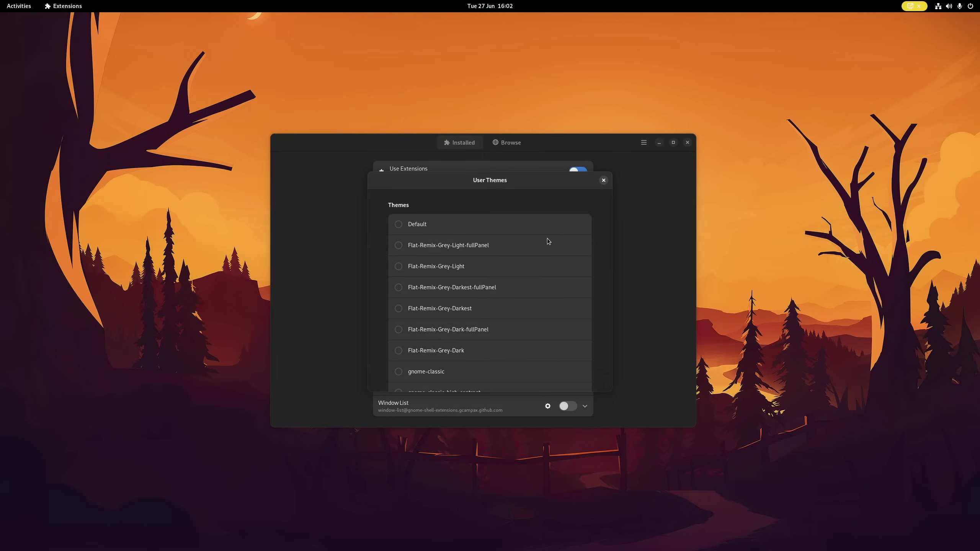
left_click(603, 180)
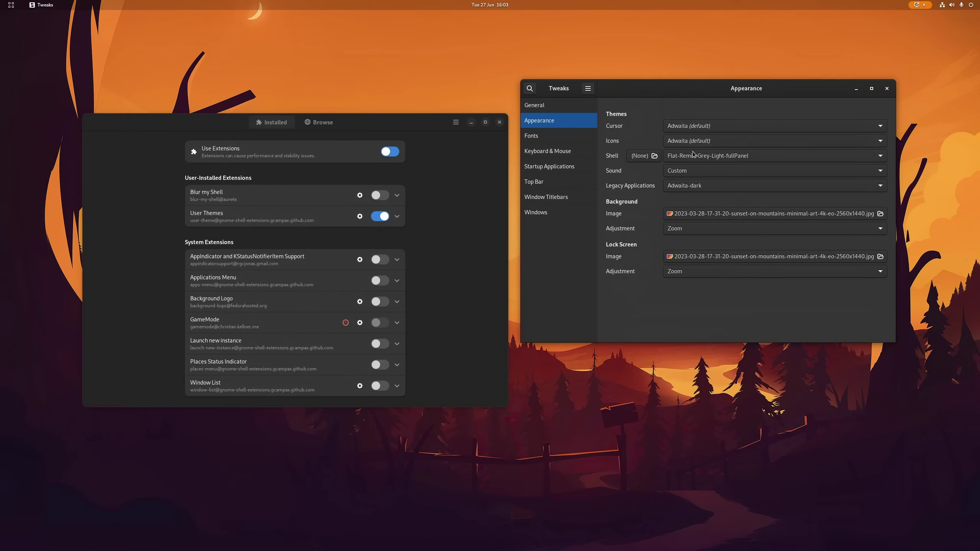
left_click(695, 156)
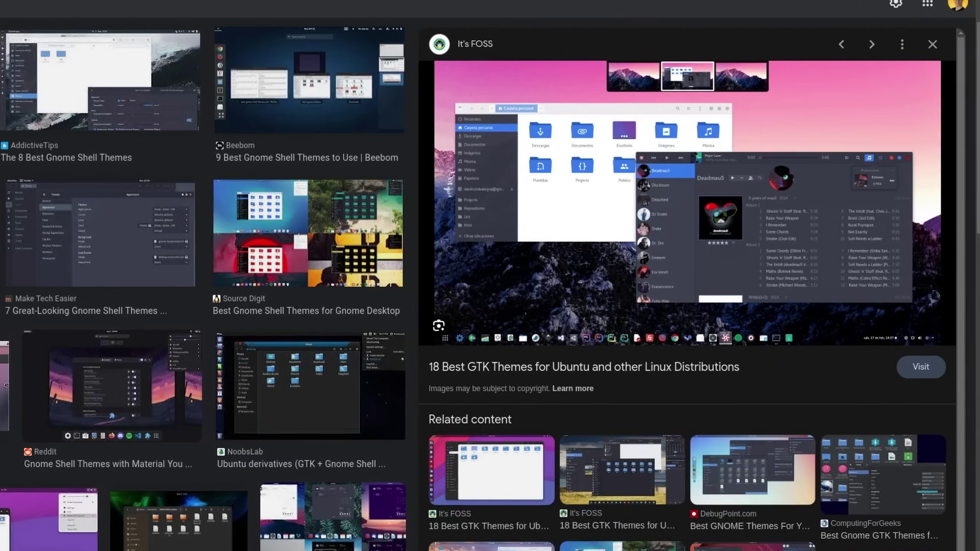
key("Right")
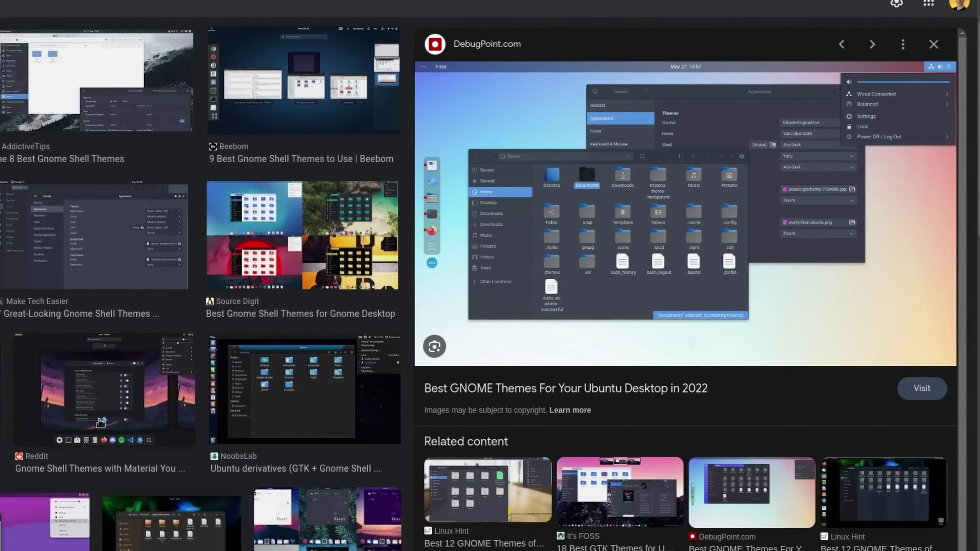
left_click(482, 491)
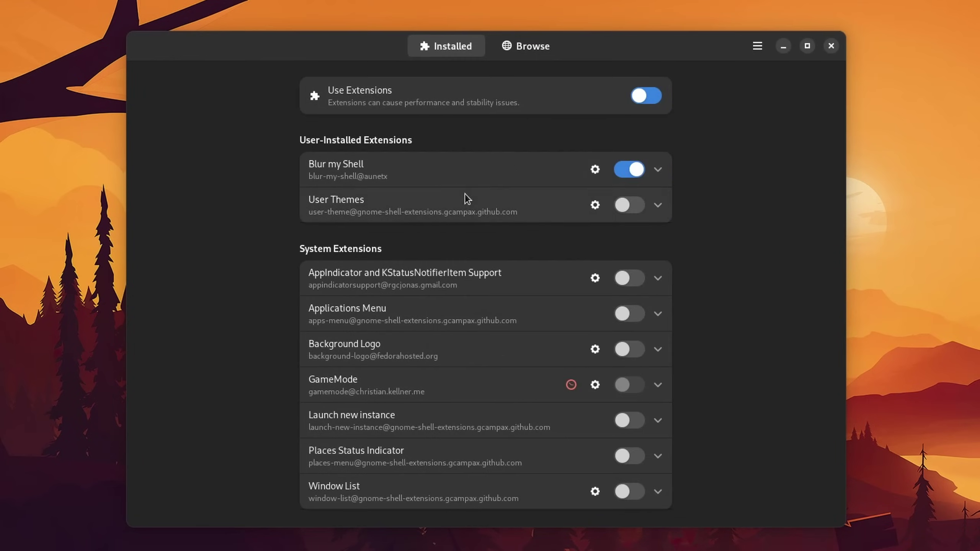
Enable User Themes and install Custom Accent Colors, confirming the install.
left_click(635, 205)
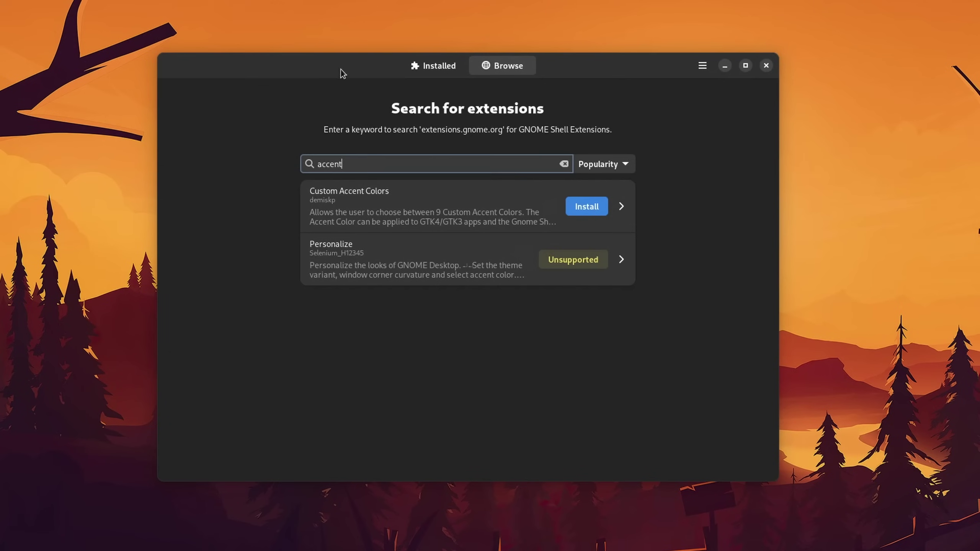
left_click(585, 206)
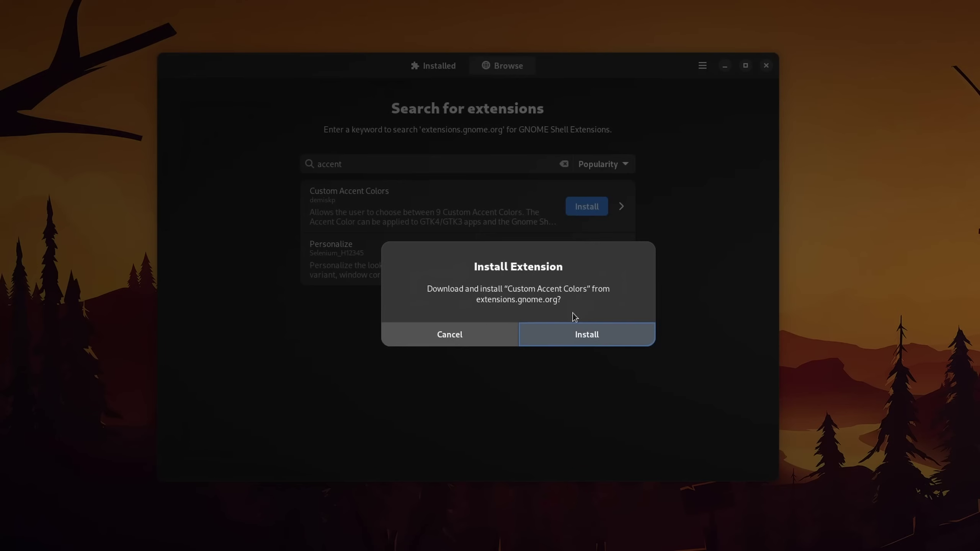
left_click(576, 334)
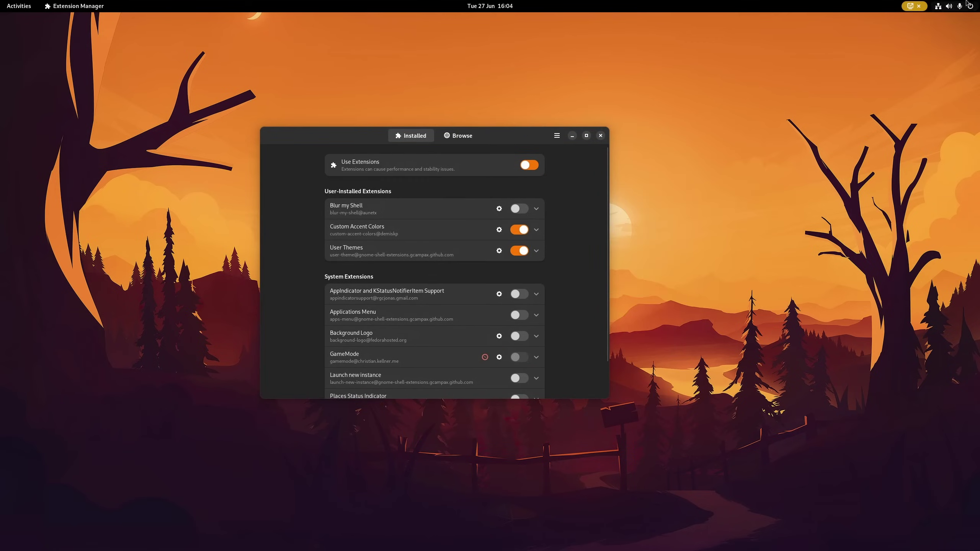
left_click(953, 6)
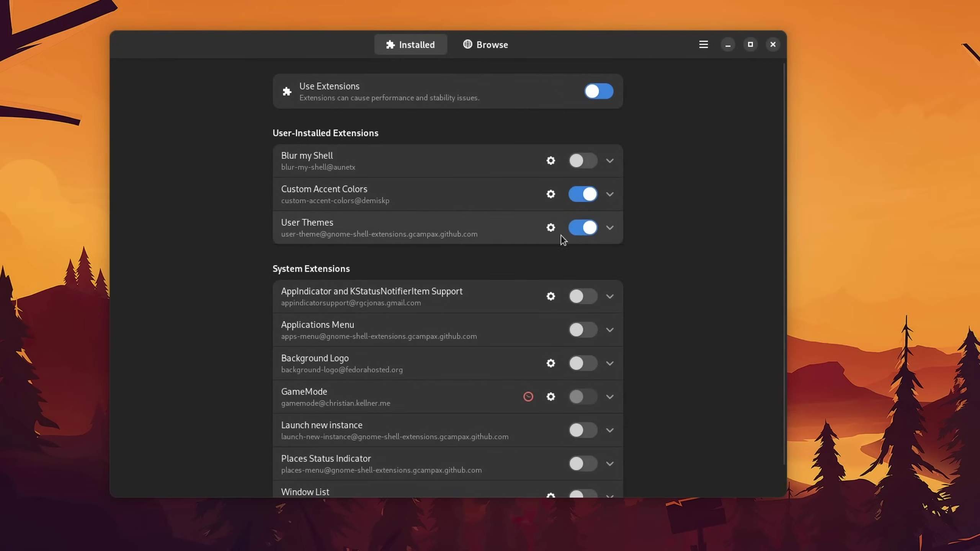
Open the User Themes settings, then show the app grid with the Gnome, Settings, Wine and Games folders.
left_click(552, 226)
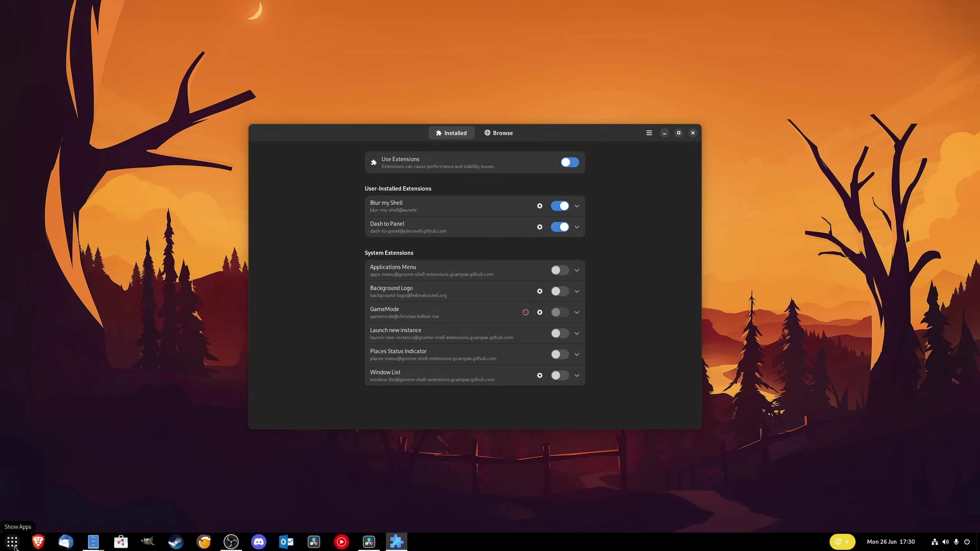
left_click(14, 547)
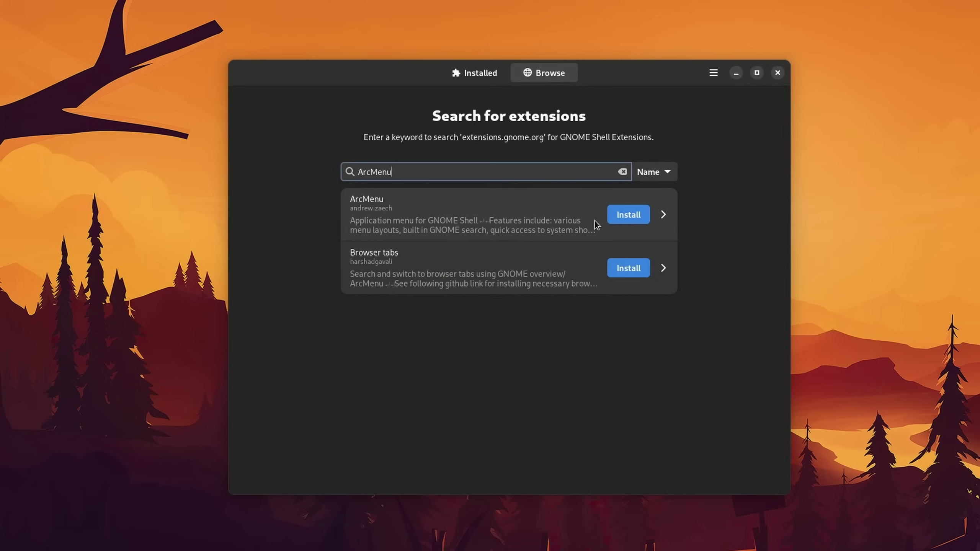
Open ArcMenu, pick the Windows layout under Modern Menu Layouts, and start dragging Log Out upward.
left_click(570, 221)
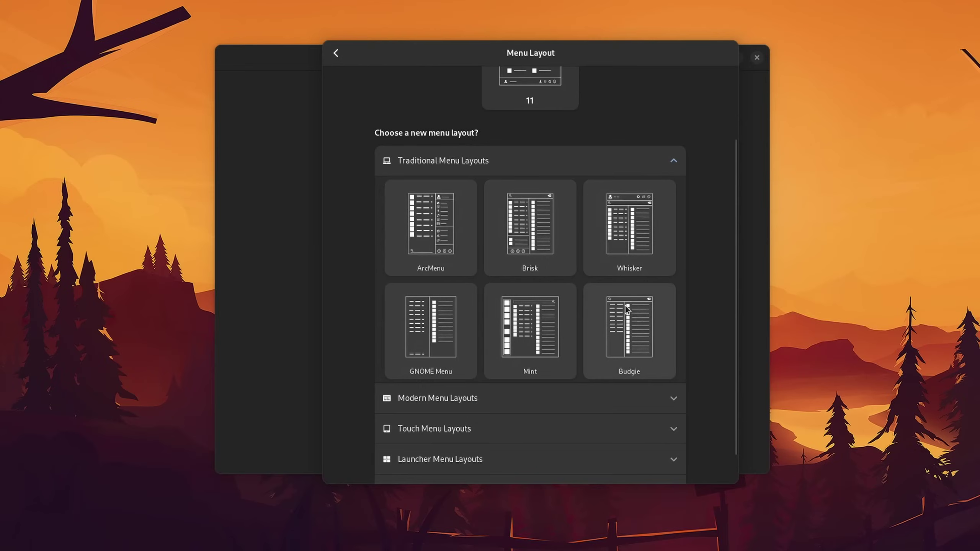
left_click(425, 398)
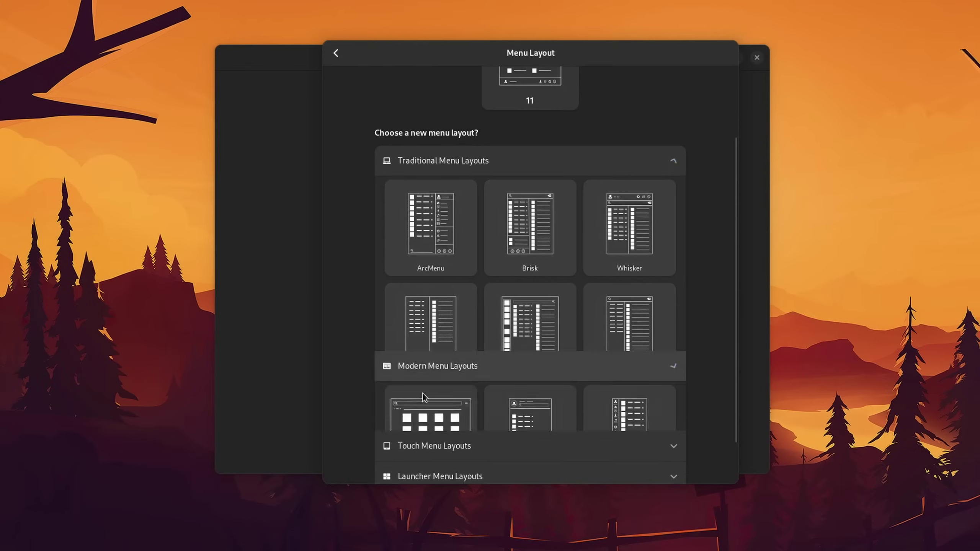
scroll(432, 231, "down", 2)
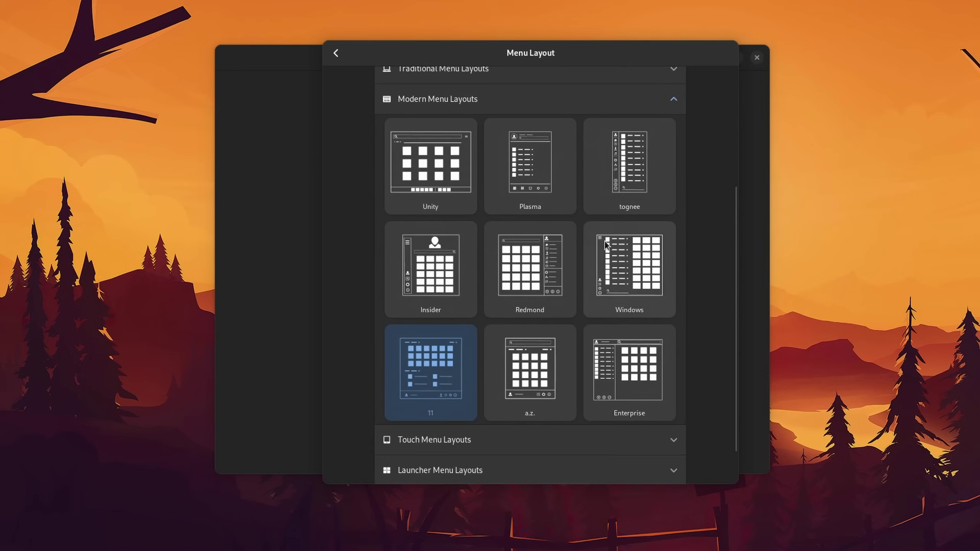
left_click(607, 255)
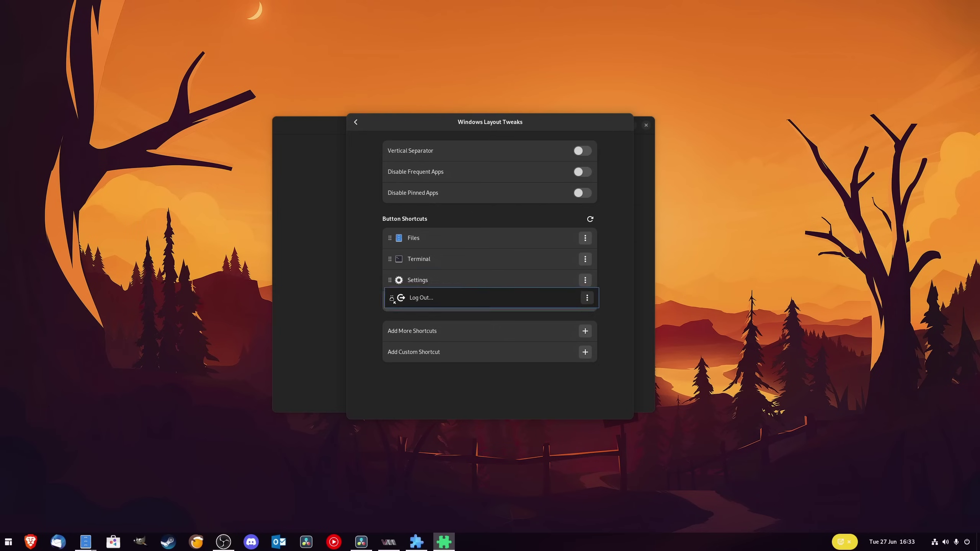
left_click_drag(390, 301, 393, 280)
Preview the Windows-style ArcMenu from the taskbar start button, with Log Out placed above Settings.
left_click(7, 540)
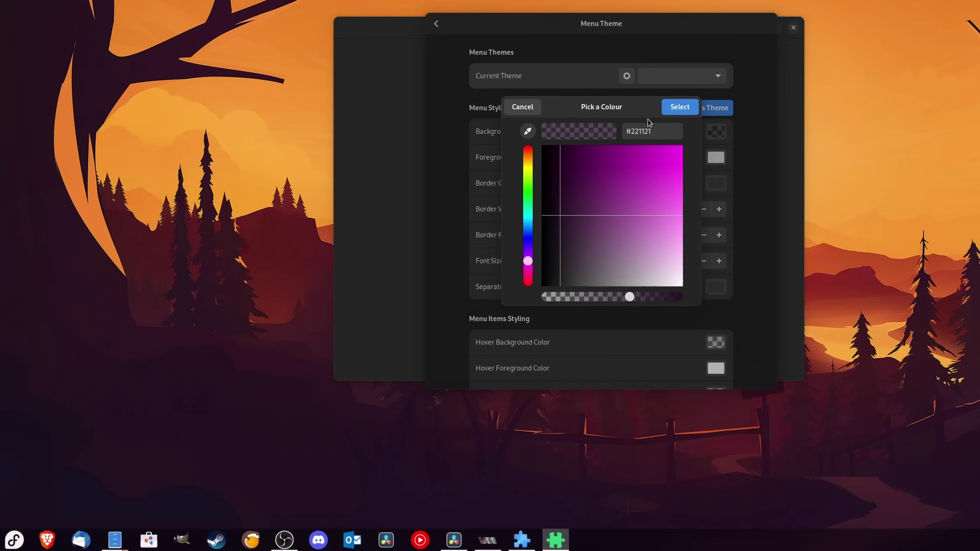
key("Escape")
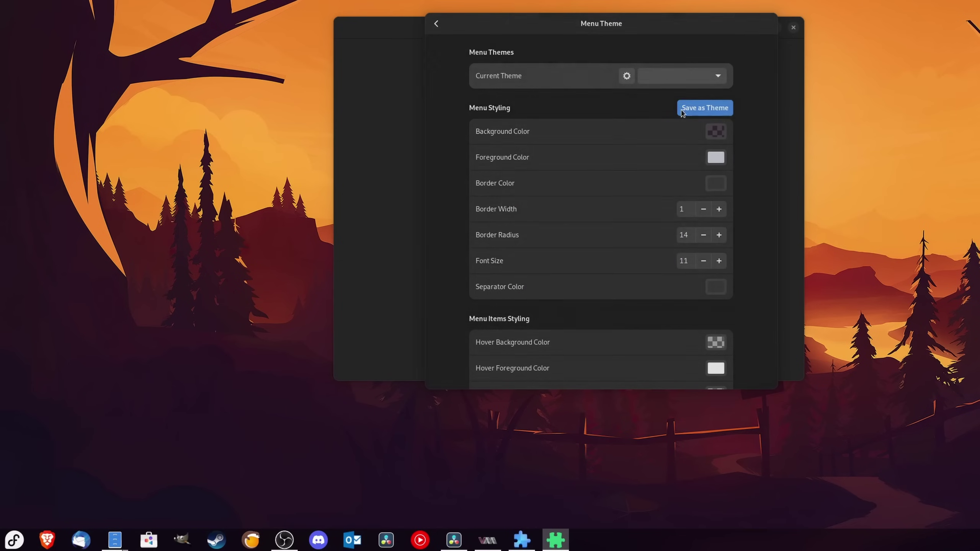
key("super")
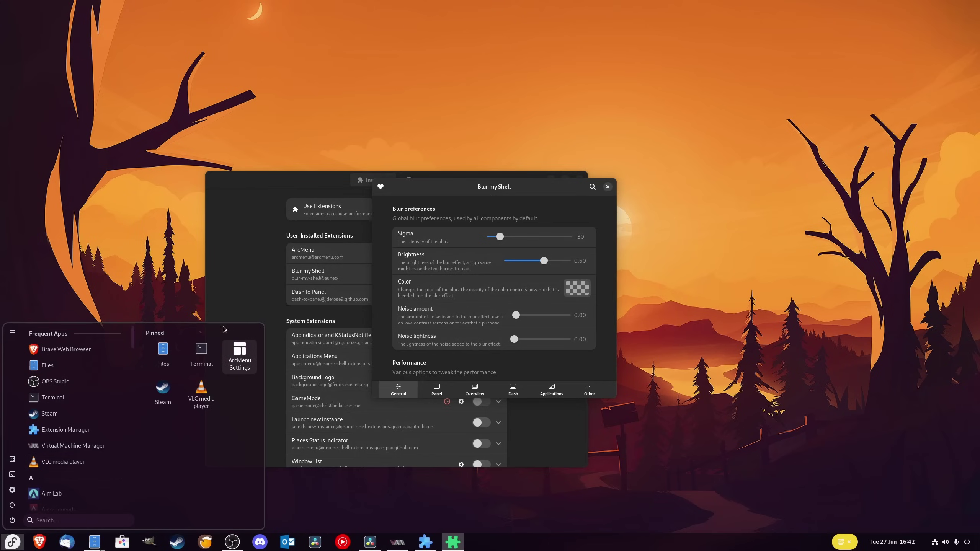
left_click(304, 194)
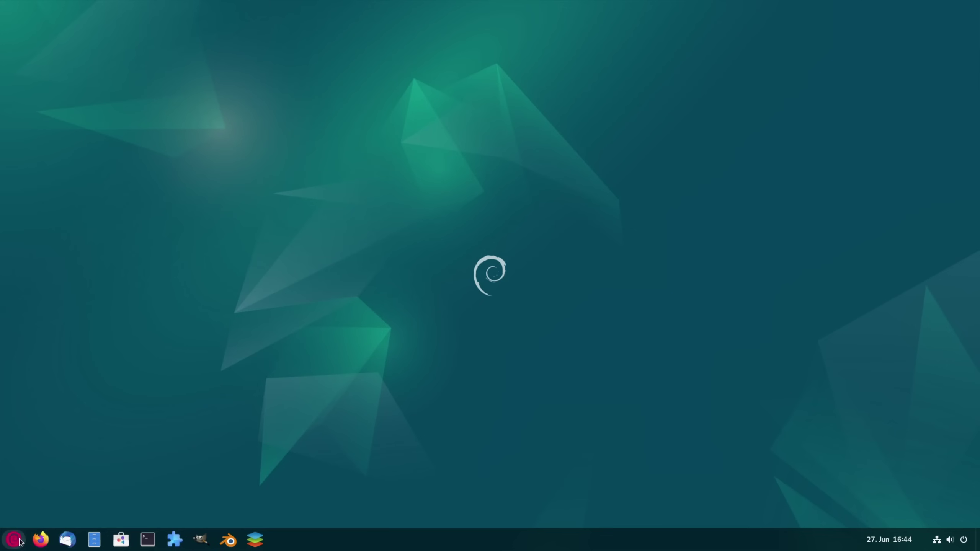
left_click(14, 540)
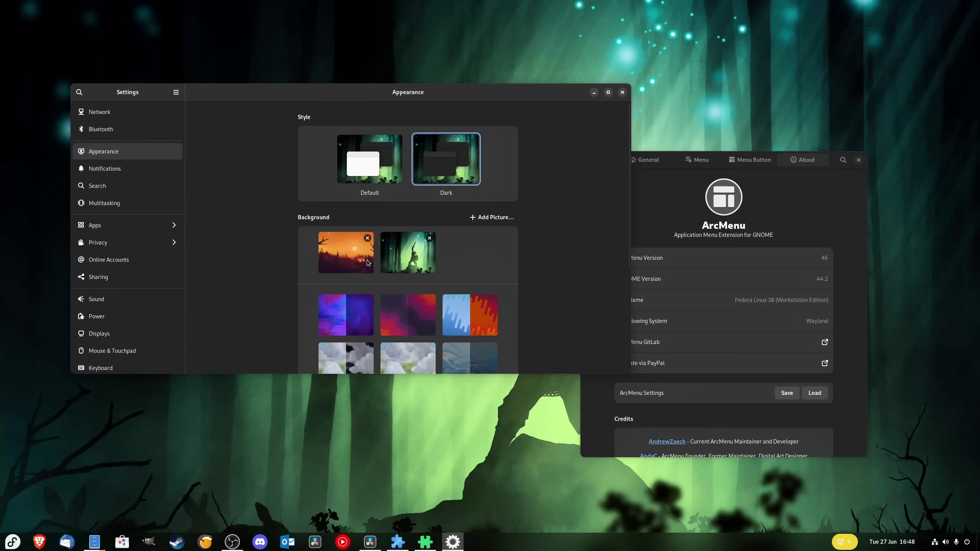
Reapply the orange sunset wallpaper and load the saved ArcMenu Theme 1 settings file.
left_click(346, 252)
left_click(813, 393)
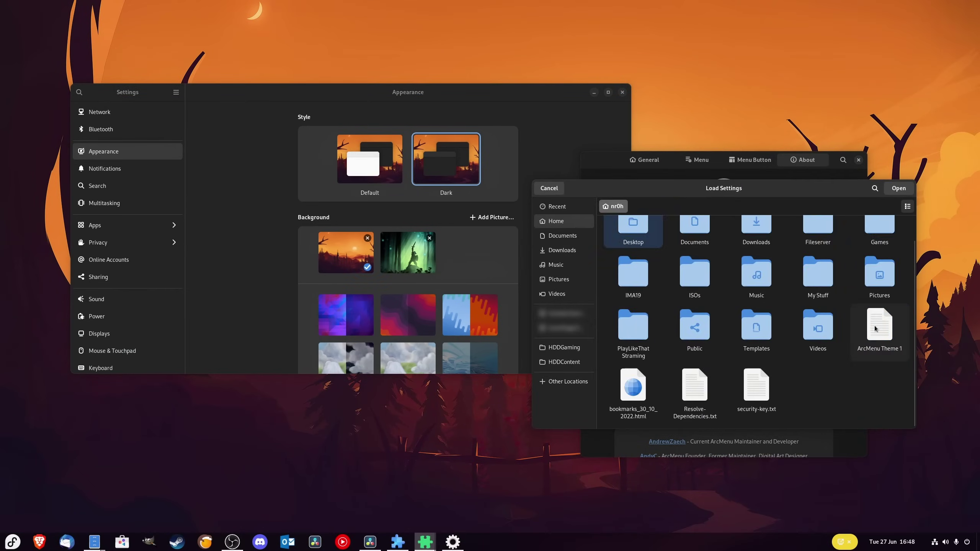
key("Escape")
key("super")
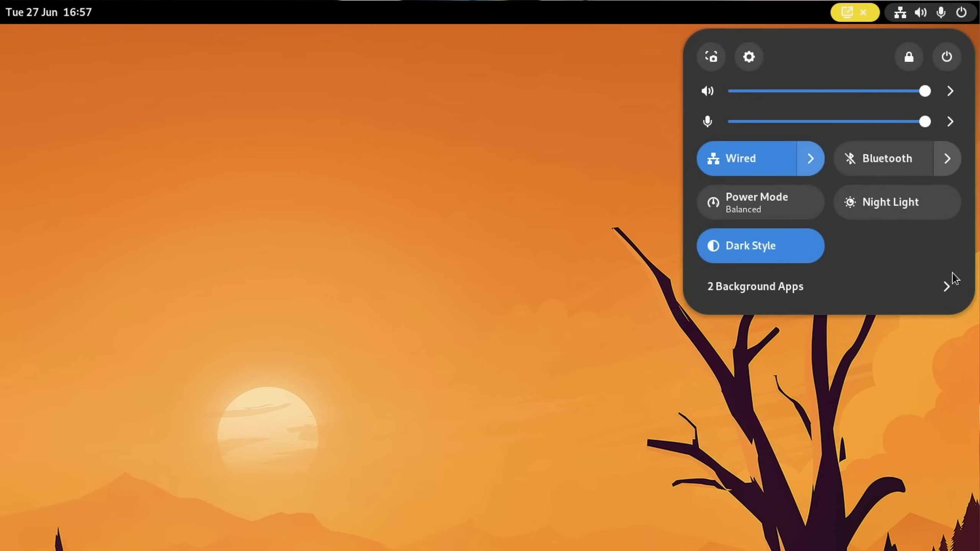
Expand Background Apps in Quick Settings, then launch Steam from the Activities dash.
left_click(947, 286)
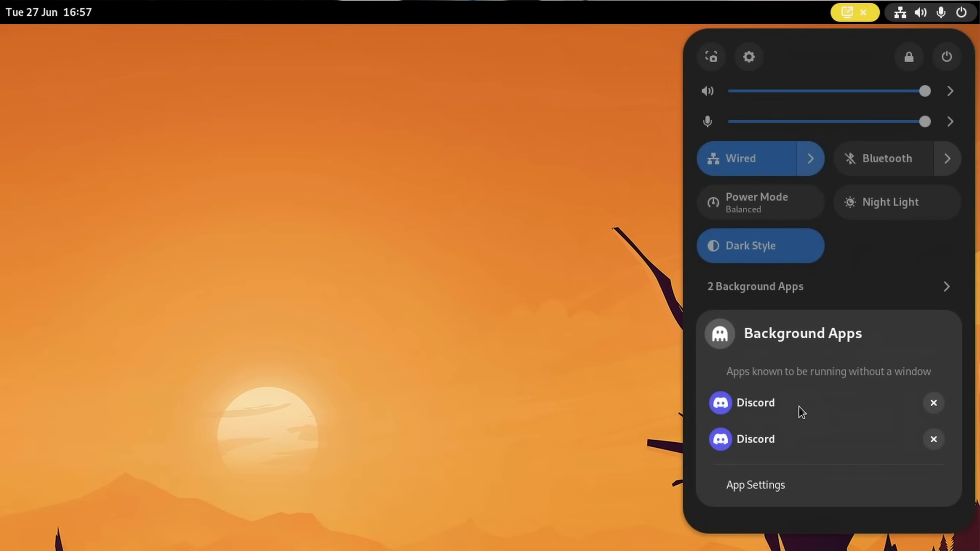
key("super")
left_click(438, 505)
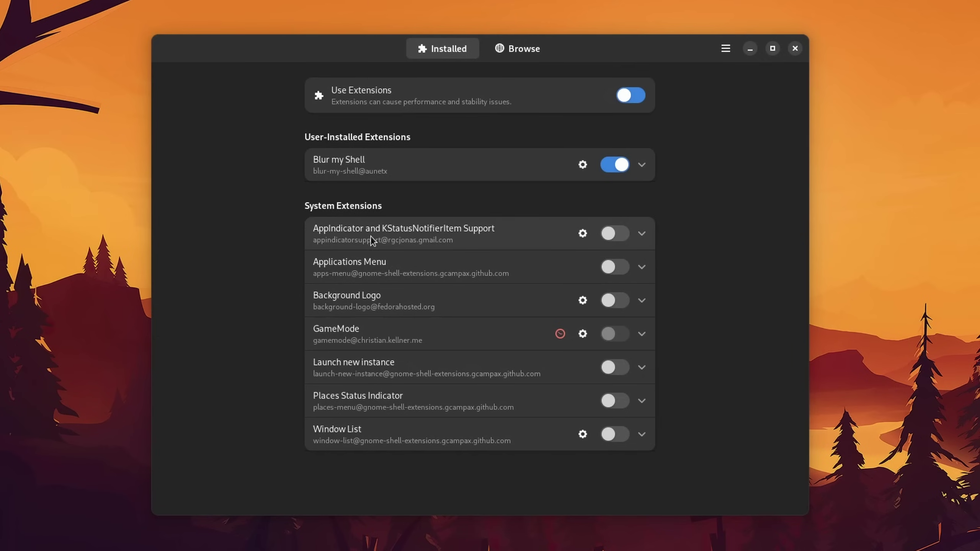
Turn on AppIndicator and KStatusNotifierItem Support, toggling it off and back on.
left_click(628, 236)
left_click(628, 236)
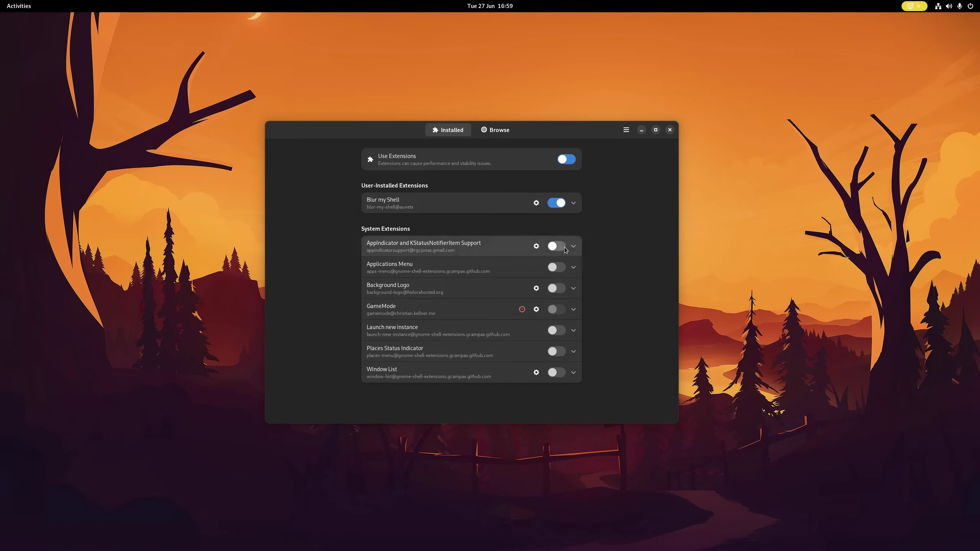
left_click(565, 247)
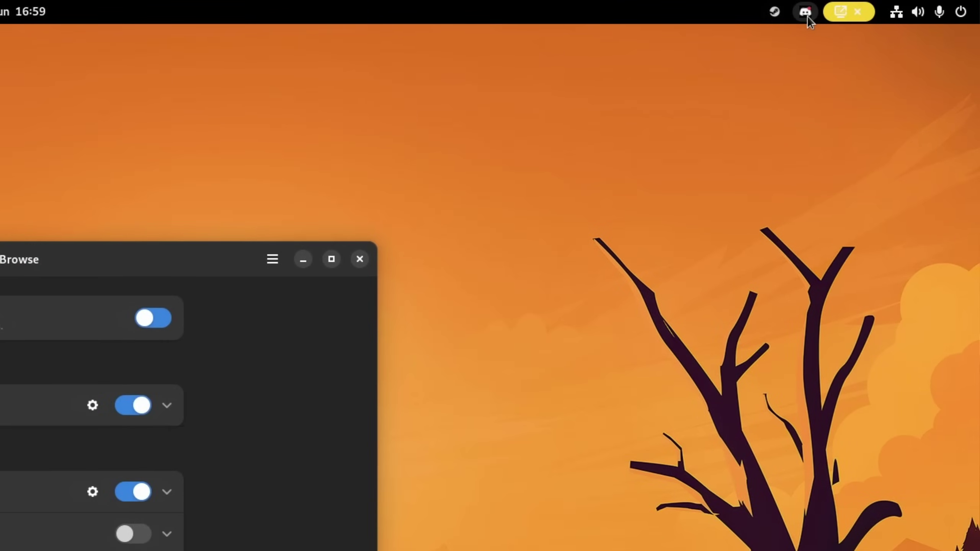
Test the new Discord and Steam tray icons in the top bar.
left_click(806, 13)
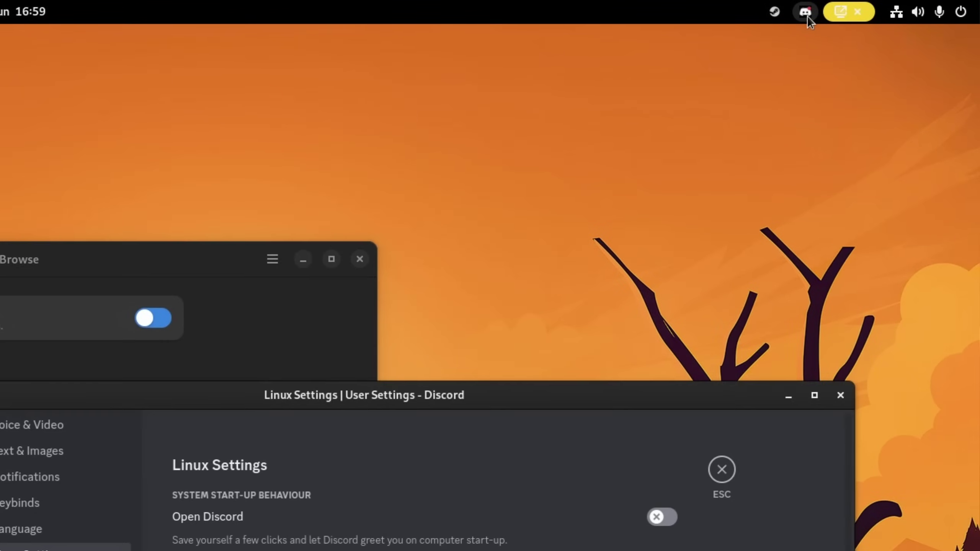
left_click(776, 12)
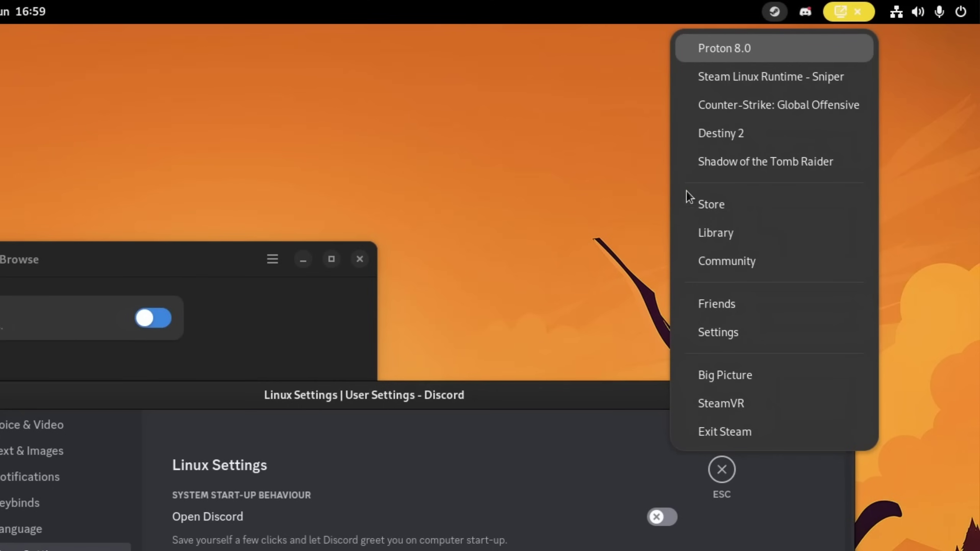
left_click(550, 176)
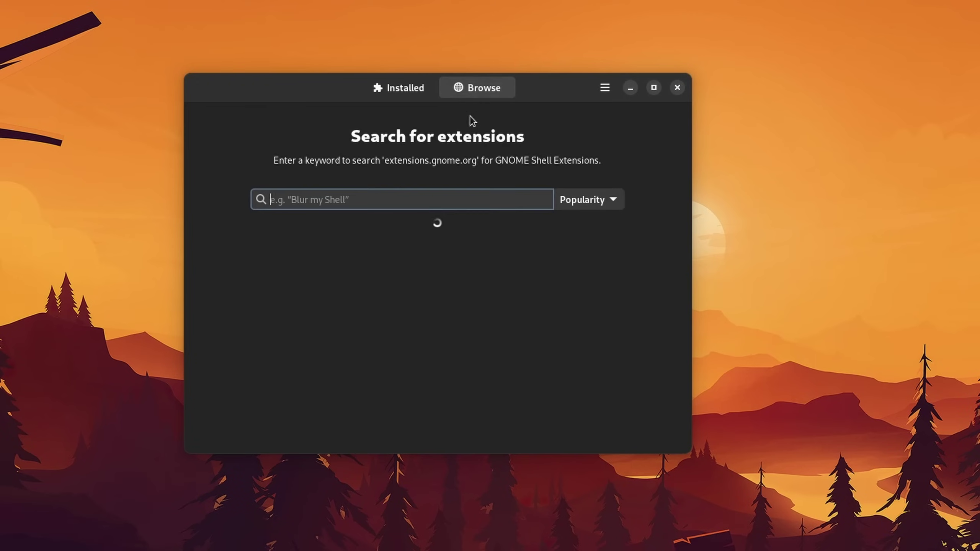
Install Vitals from a 'vitals' search and add Allocated memory to its top-bar readouts.
type("vitals")
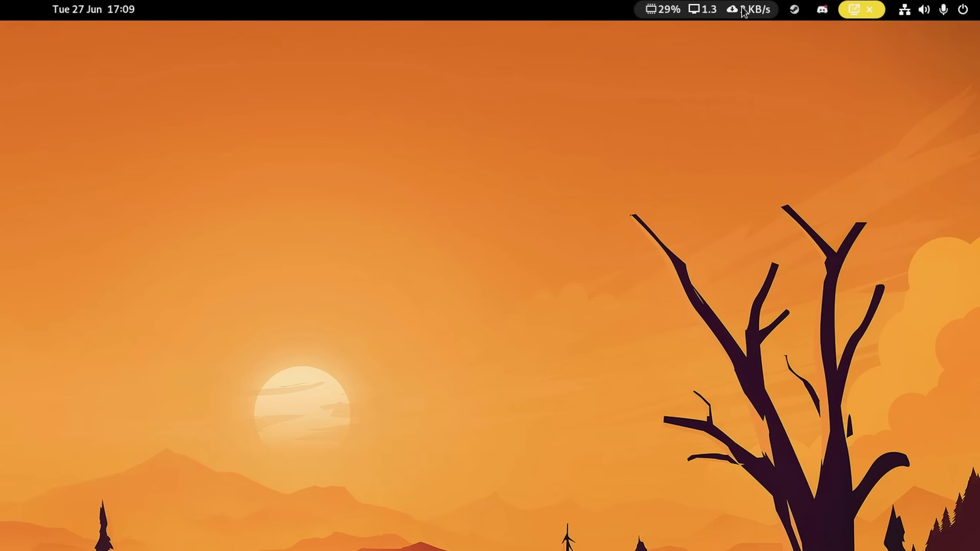
left_click(742, 10)
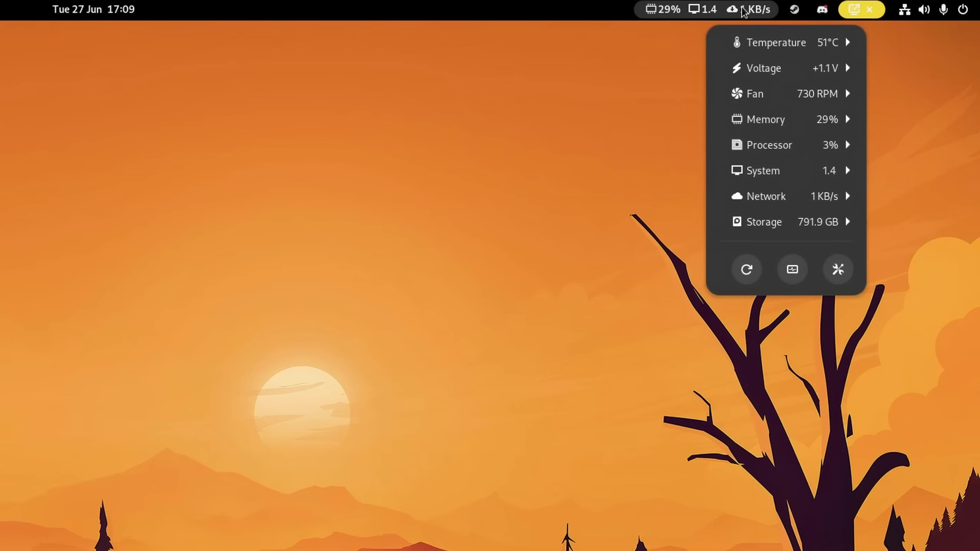
left_click(787, 44)
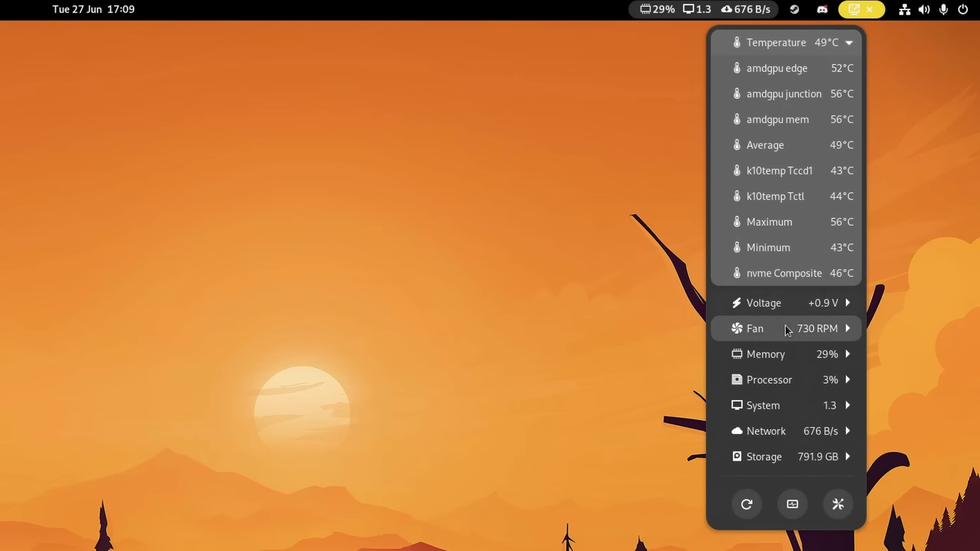
left_click(795, 380)
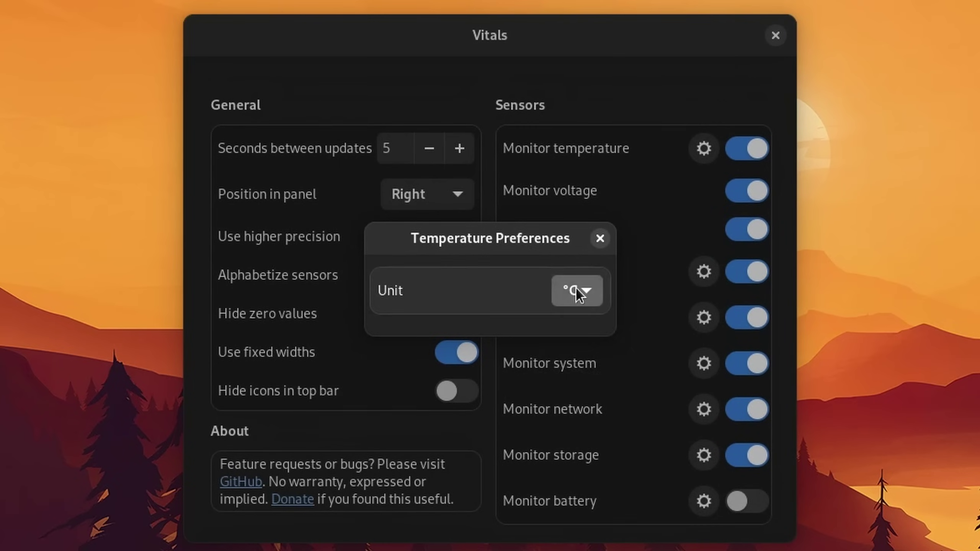
left_click(576, 286)
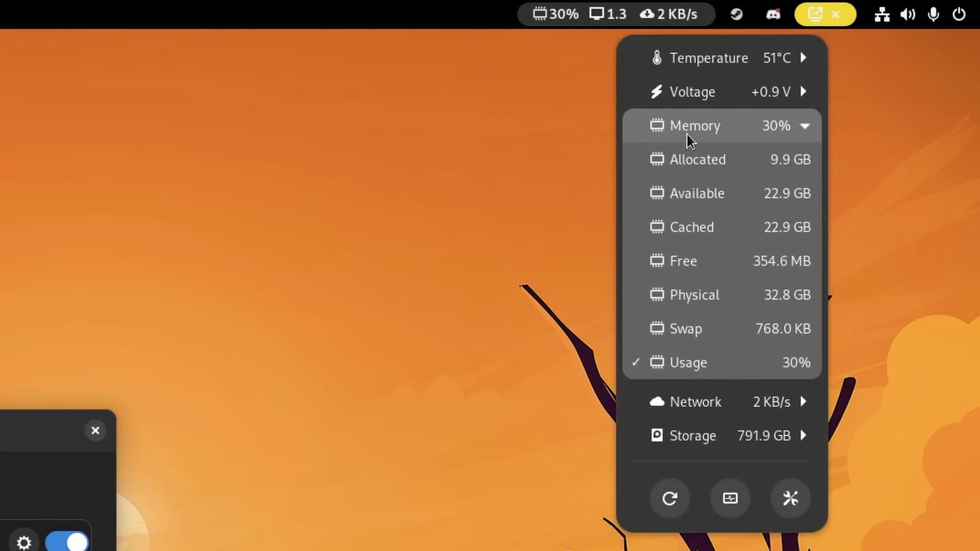
left_click(705, 177)
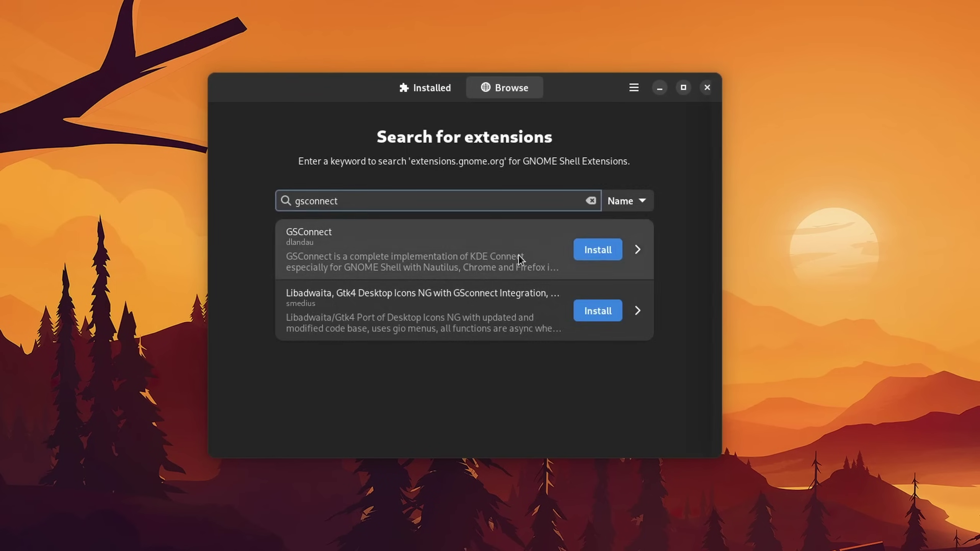
Install GSConnect from its details page and confirm the installation.
left_click(518, 254)
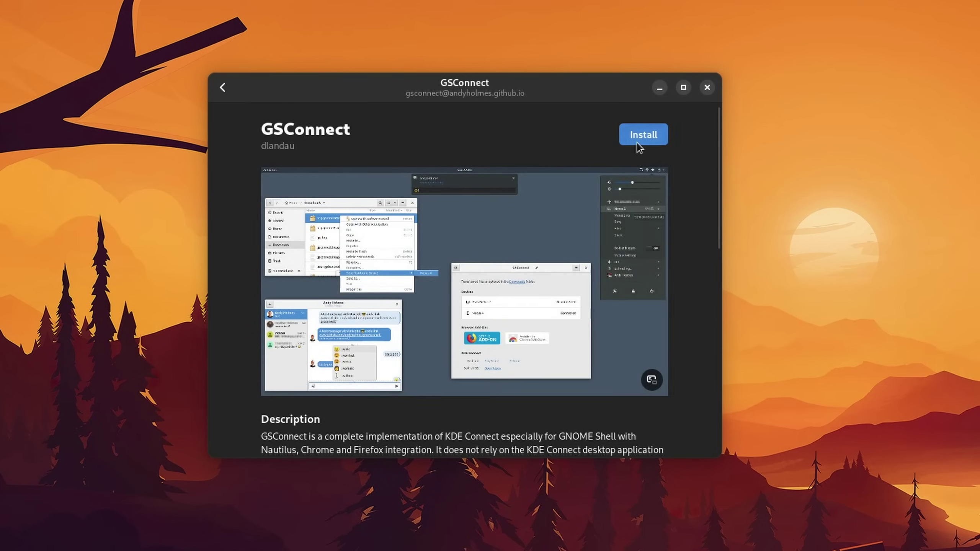
left_click(637, 142)
left_click(684, 365)
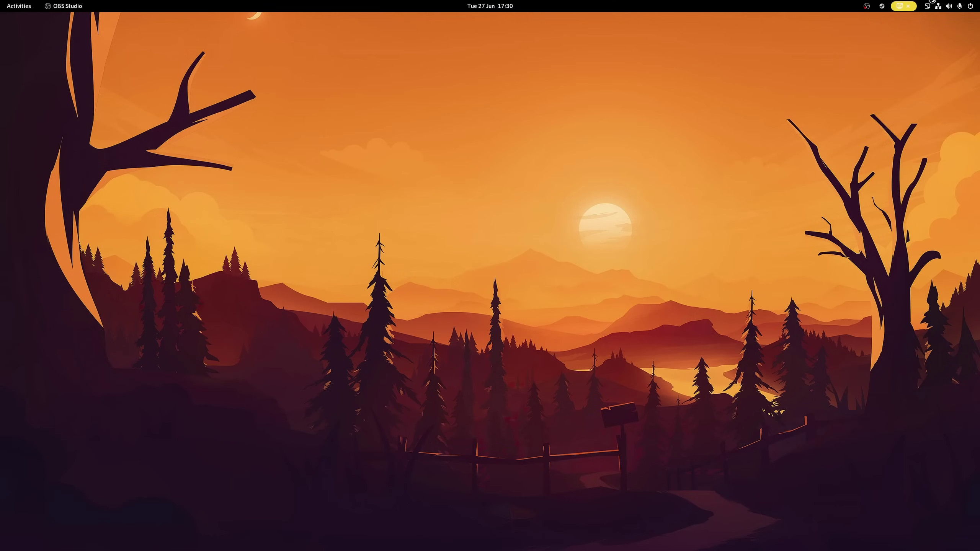
Expand GSConnect in Quick Settings and mount the paired phone's storage.
left_click(949, 6)
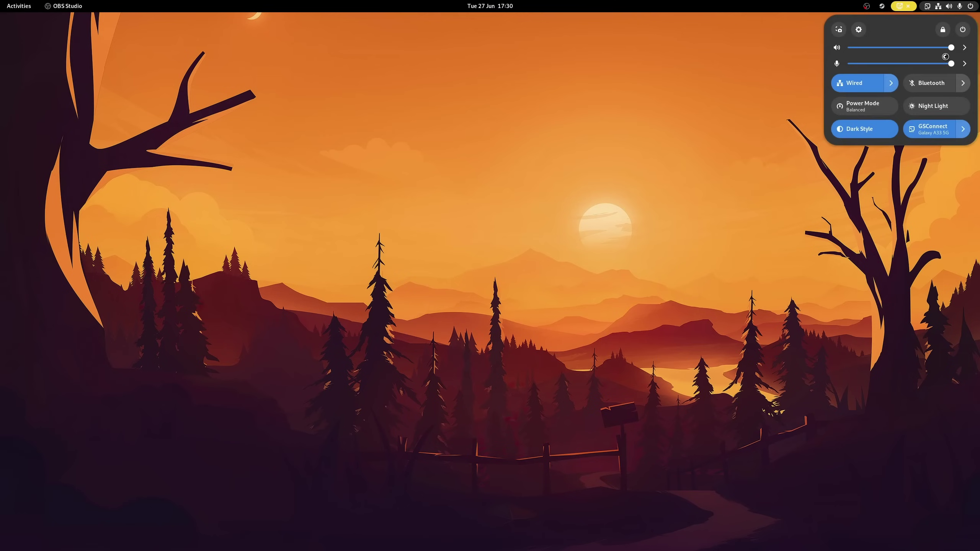
left_click(961, 131)
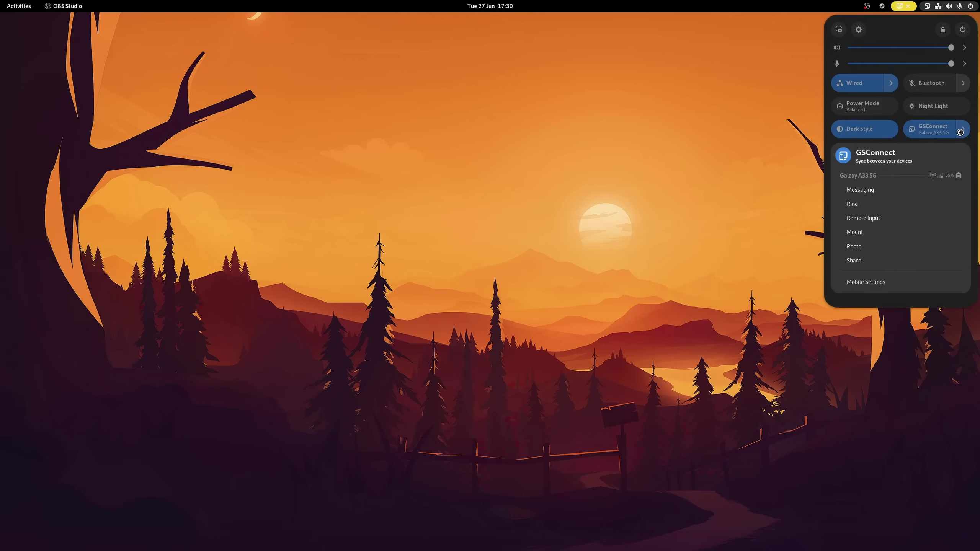
left_click(874, 232)
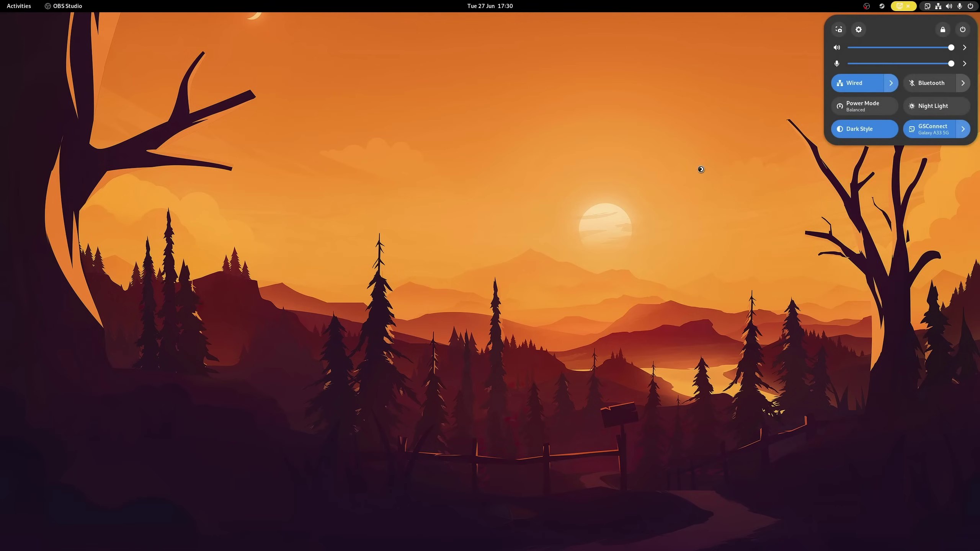
scroll(333, 167, "down", 2)
scroll(352, 153, "up", 2)
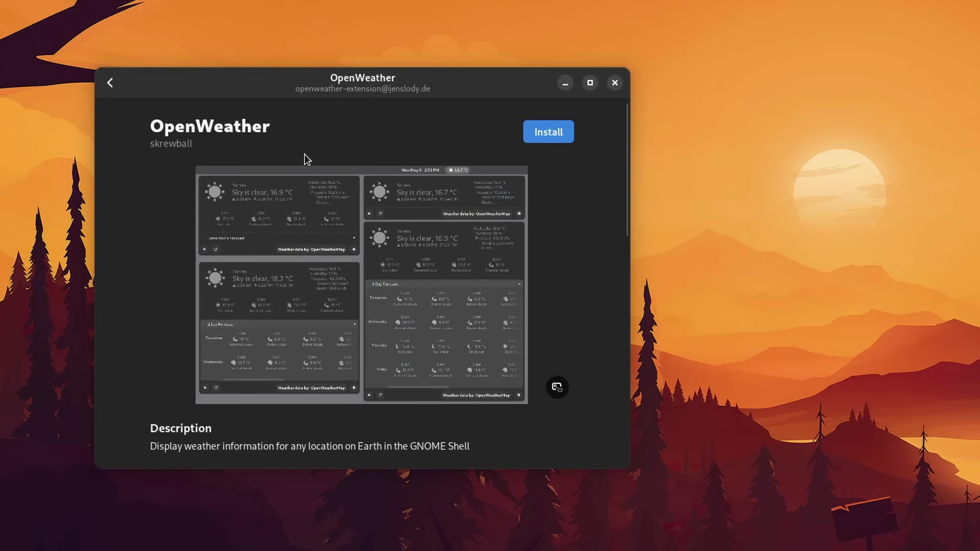
Install OpenWeather and expand the 2 Day Forecast from the top-bar weather readout.
left_click(551, 141)
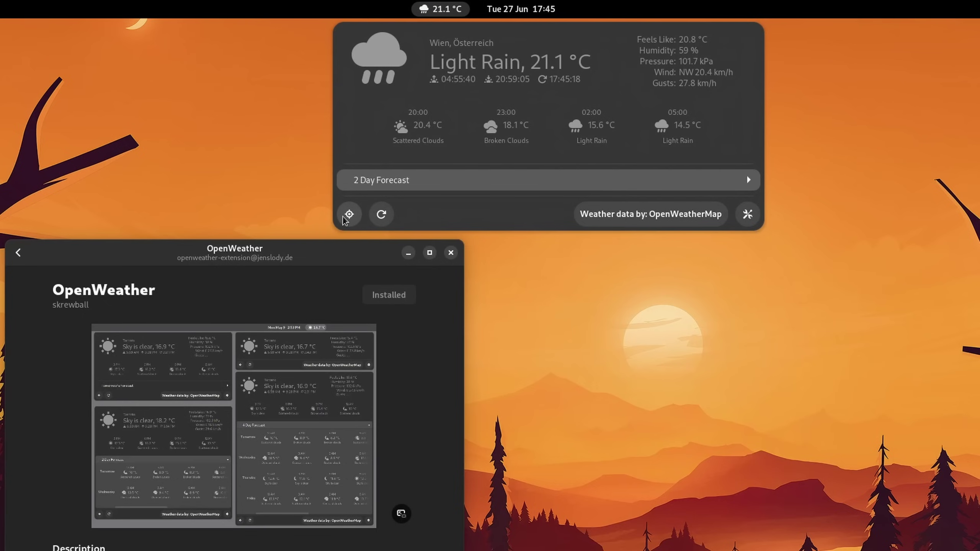
left_click(526, 177)
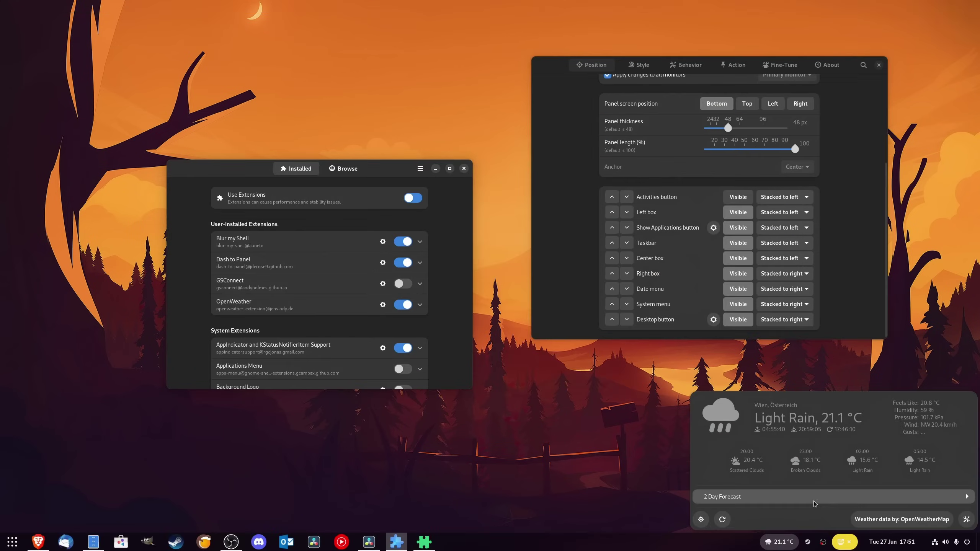
left_click(814, 502)
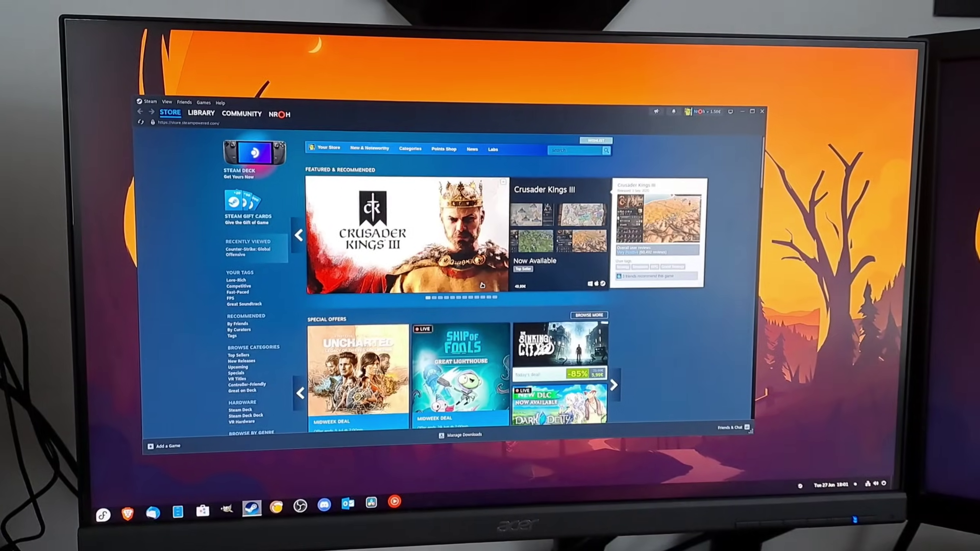
Lock the session with Super+L, showing the blurred lock screen at 18:01.
key("super+l")
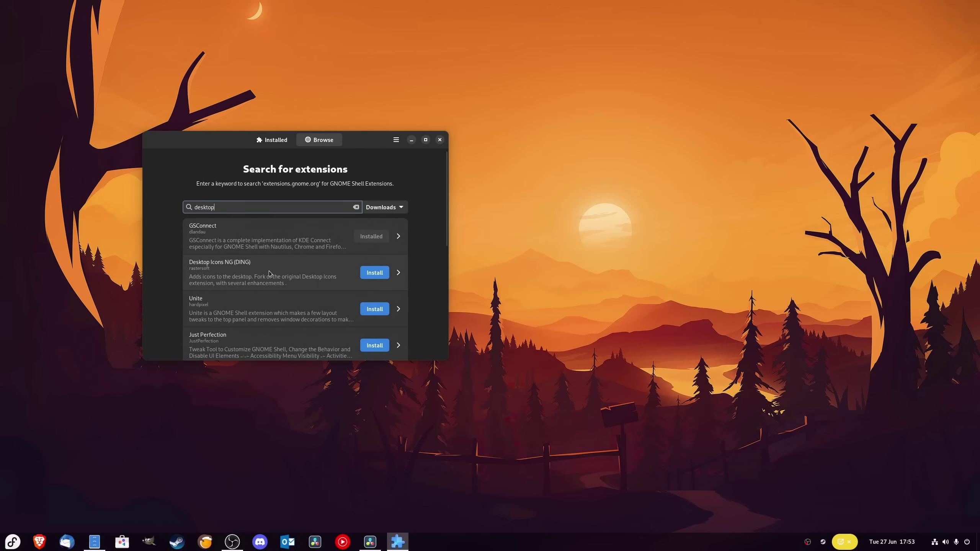
Install the Desktop Icons NG (DING) extension and view its details page.
left_click(368, 277)
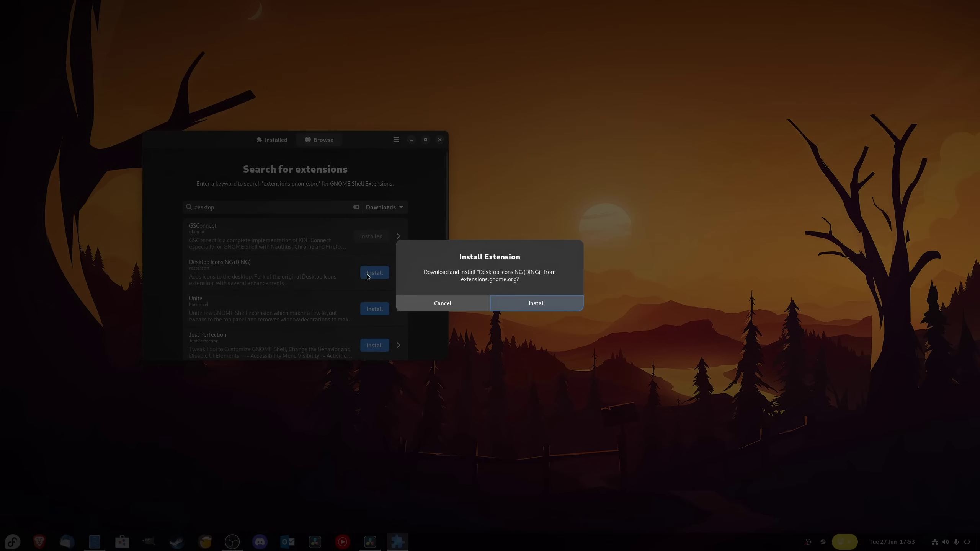
left_click(521, 304)
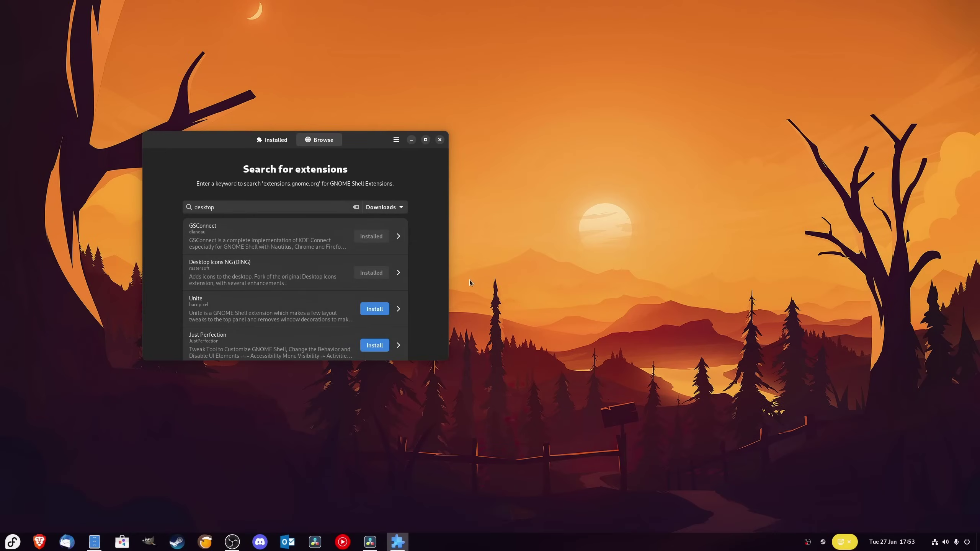
left_click_drag(219, 144, 275, 132)
left_click(338, 257)
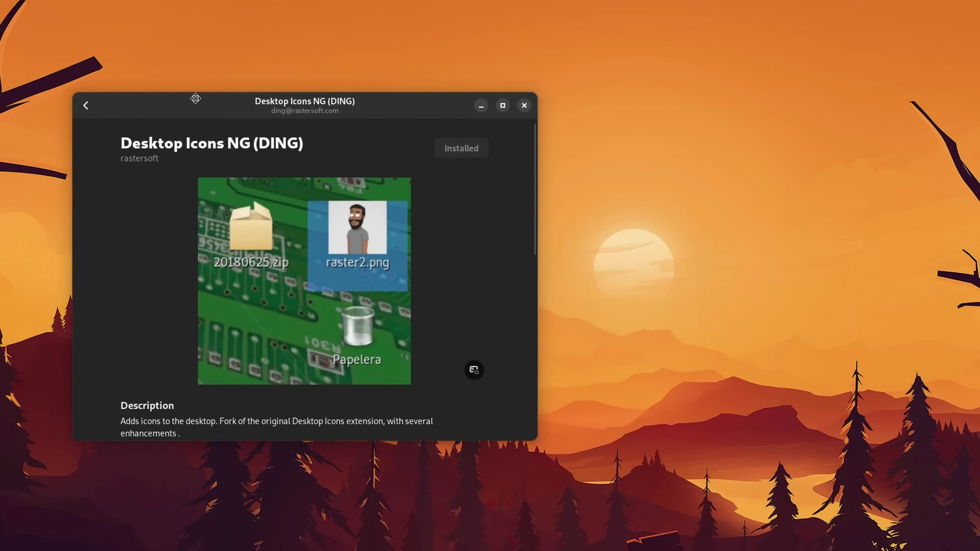
left_click_drag(196, 98, 541, 101)
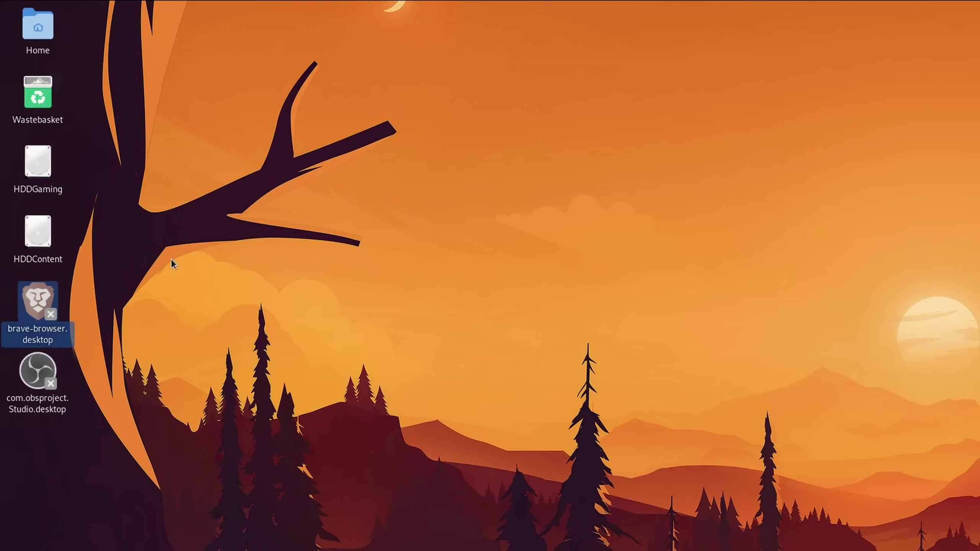
Allow the Brave desktop shortcut to launch and bring up the OBS shortcut's actions.
right_click(46, 299)
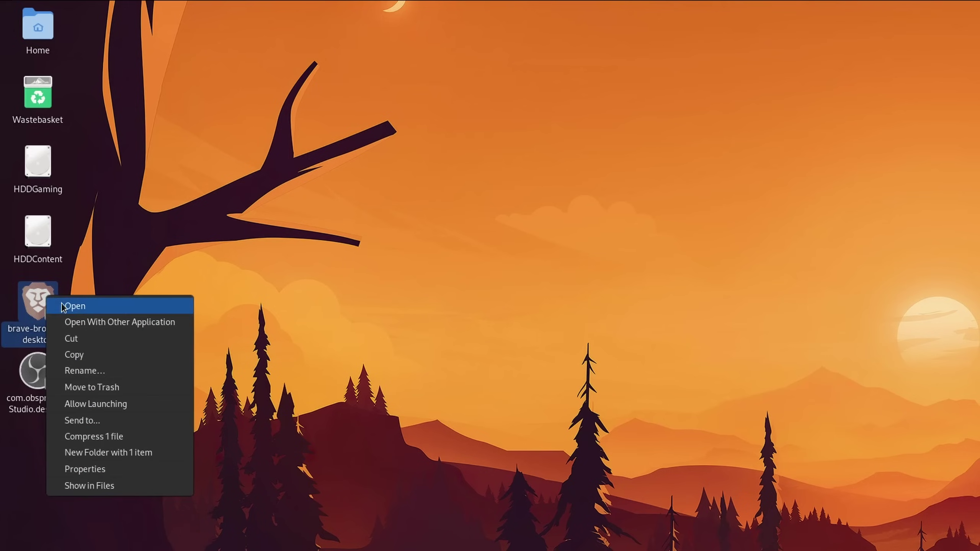
left_click(106, 404)
right_click(41, 385)
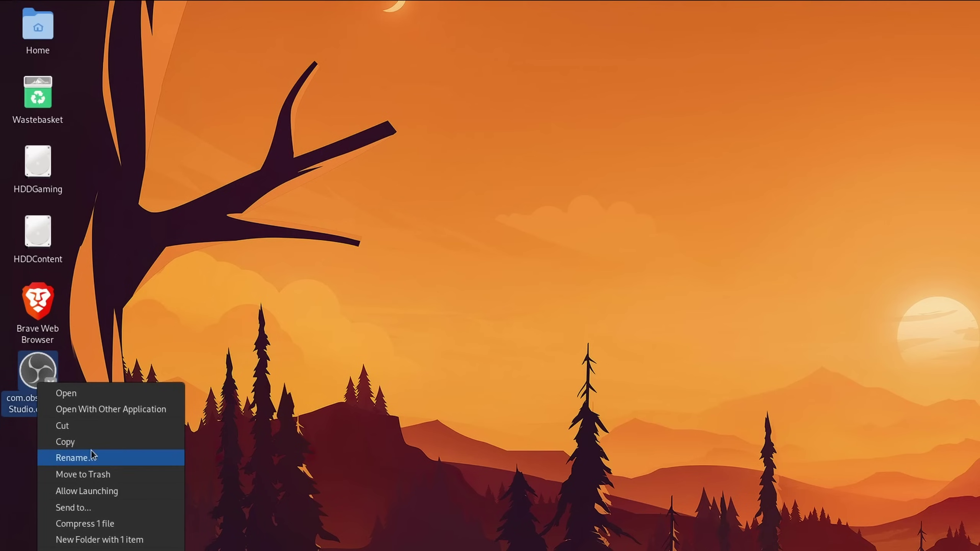